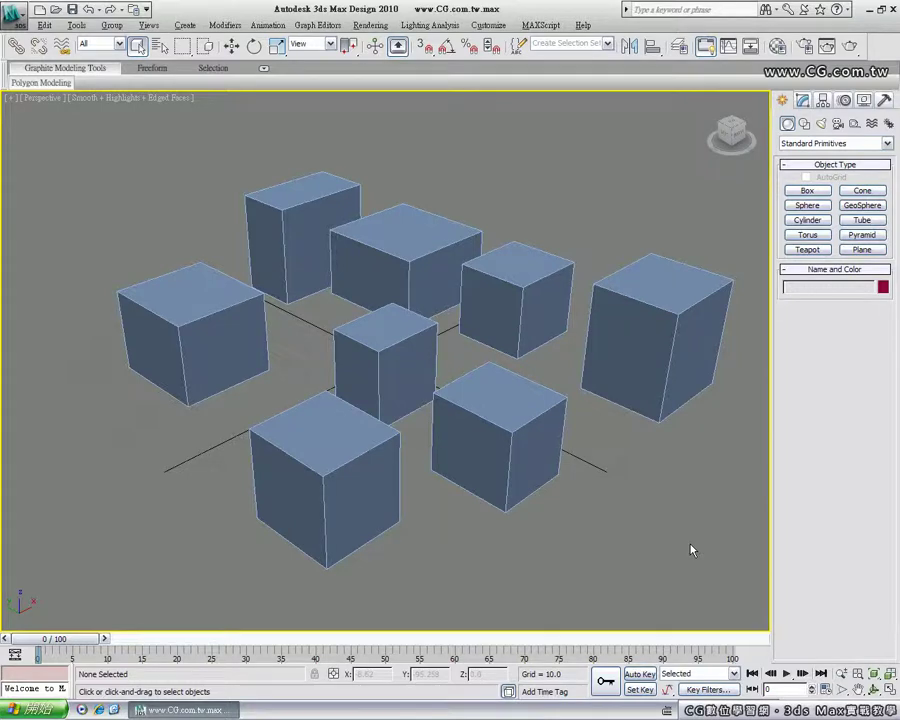
Switch the maximized Perspective viewport to the Top view from the viewport label menu
left_click(42, 98)
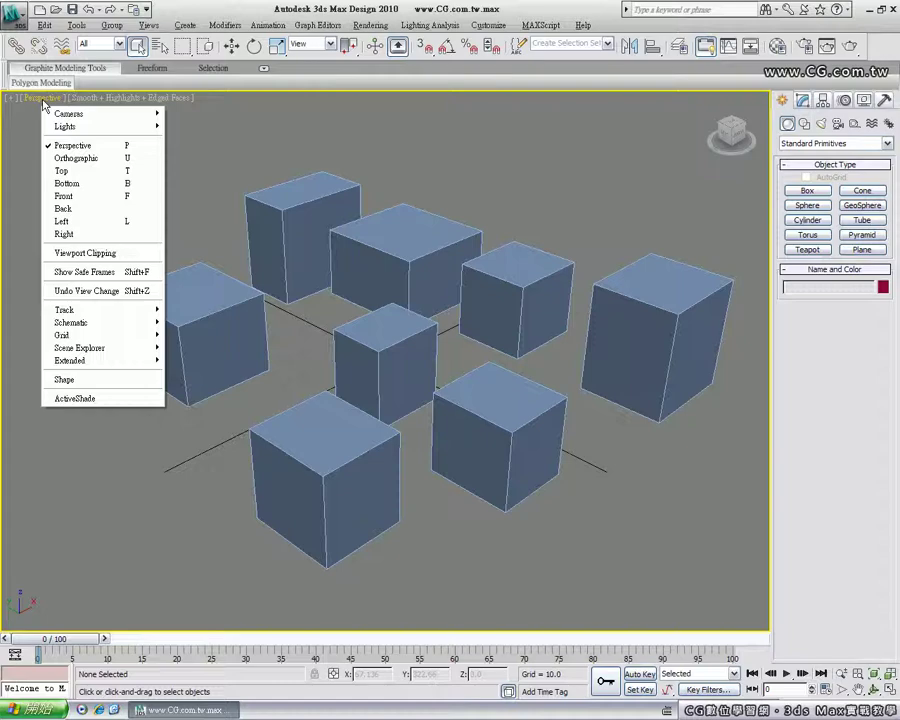
left_click(64, 171)
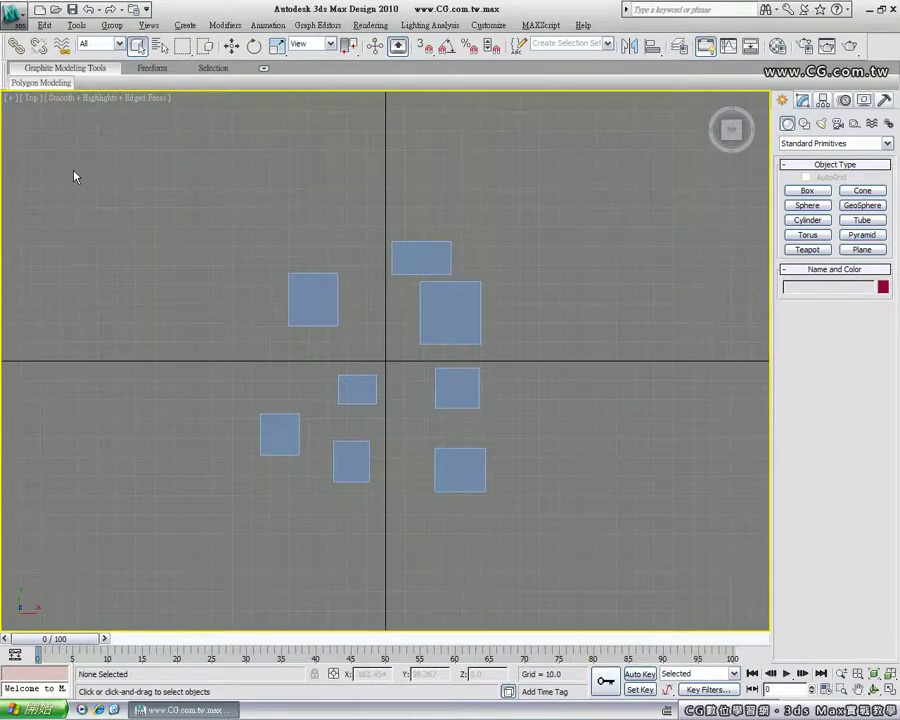
Change the viewport from Top to Left, then to Front, using the viewport label menu
left_click(31, 99)
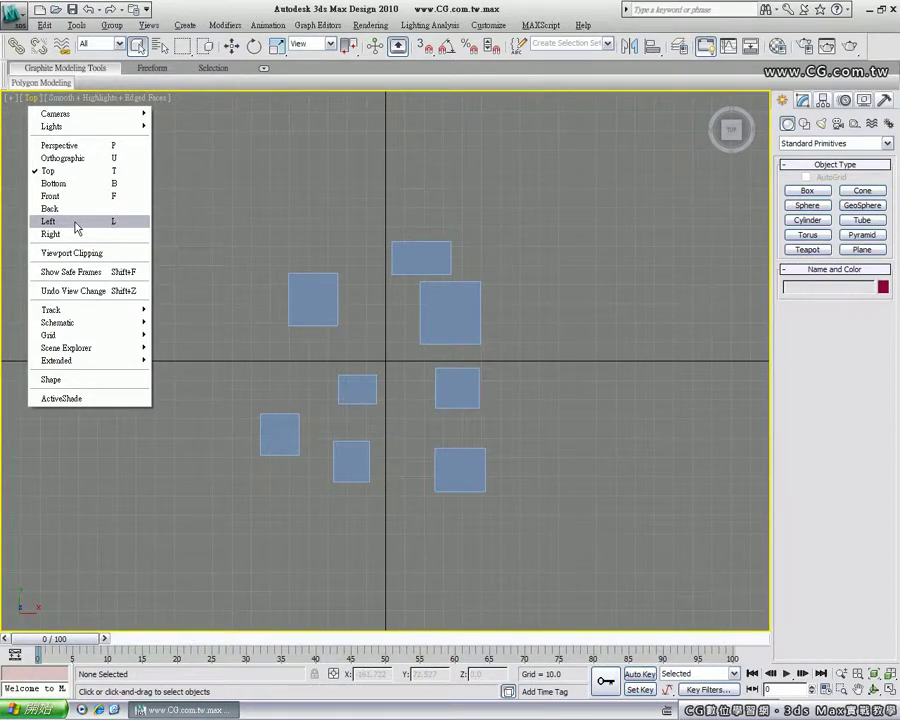
left_click(75, 222)
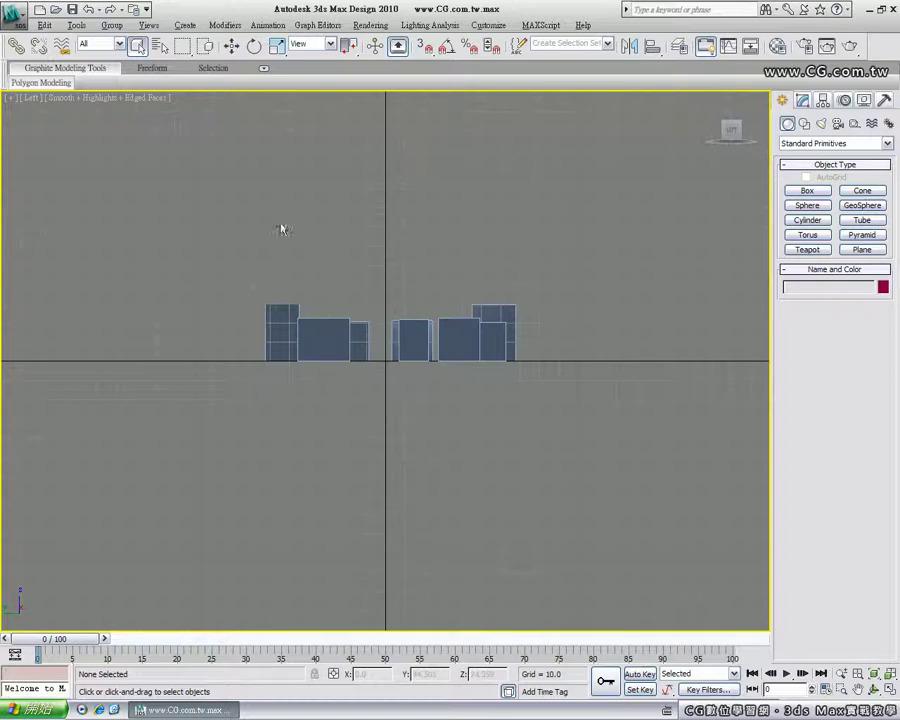
left_click(30, 98)
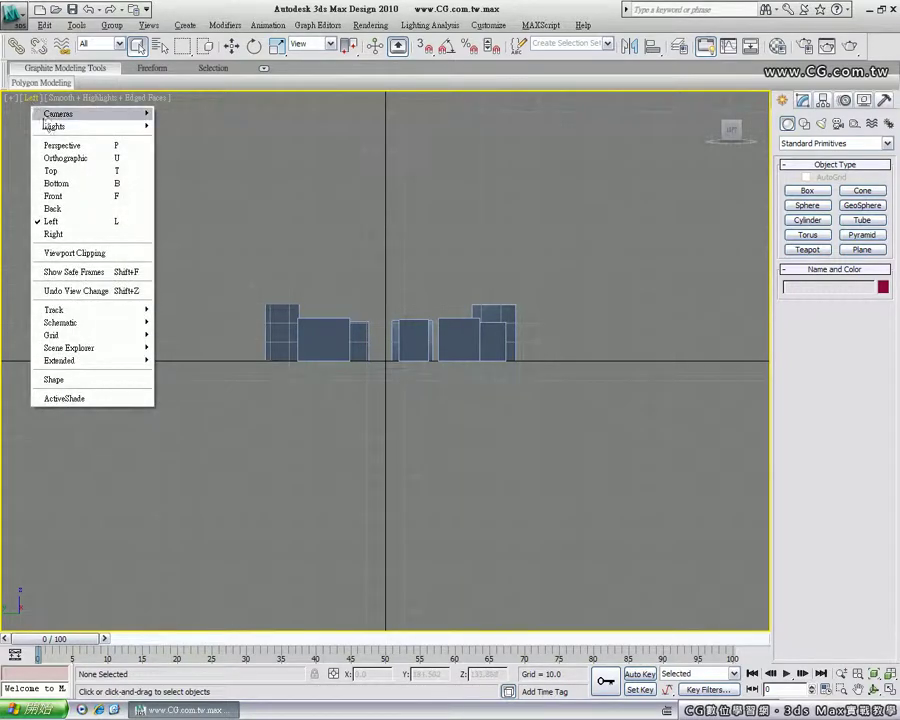
left_click(92, 198)
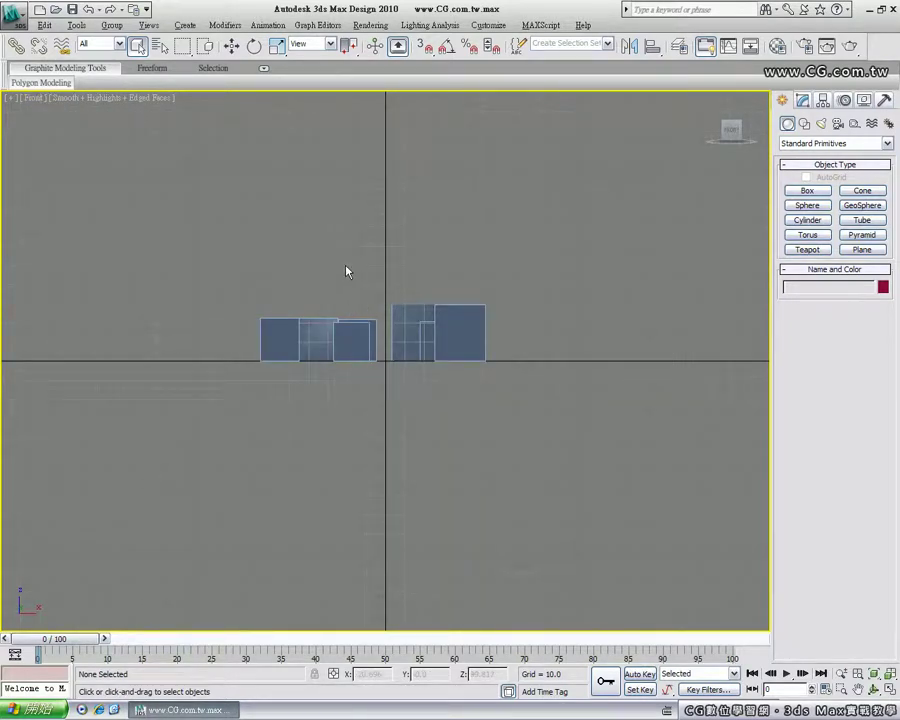
Switch to Perspective (P), zoom in and back out on the boxes, then switch to Top (T)
key("p")
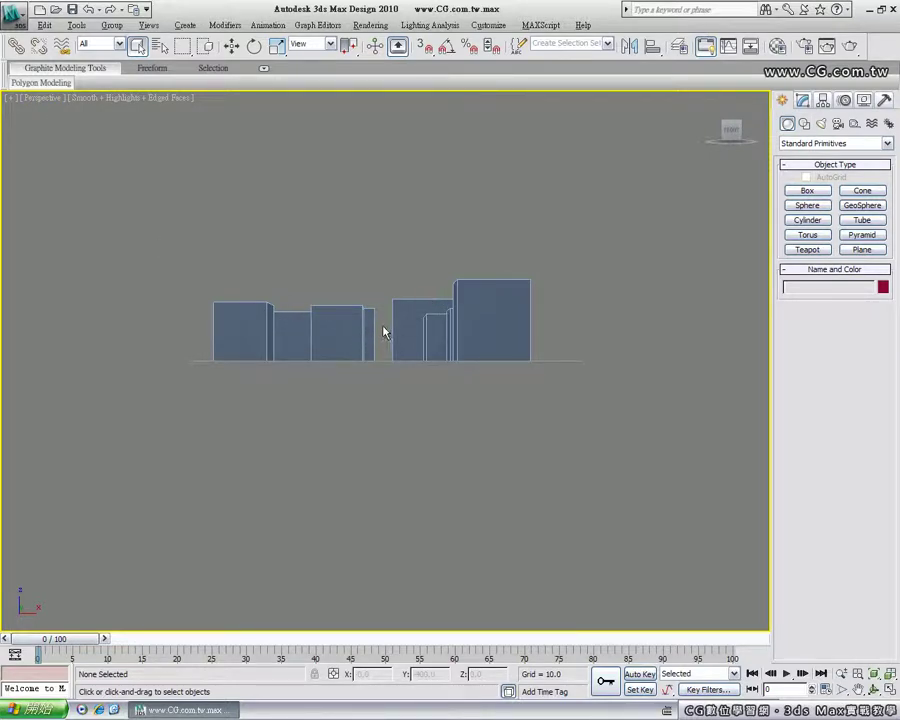
scroll(382, 331, "up", 5)
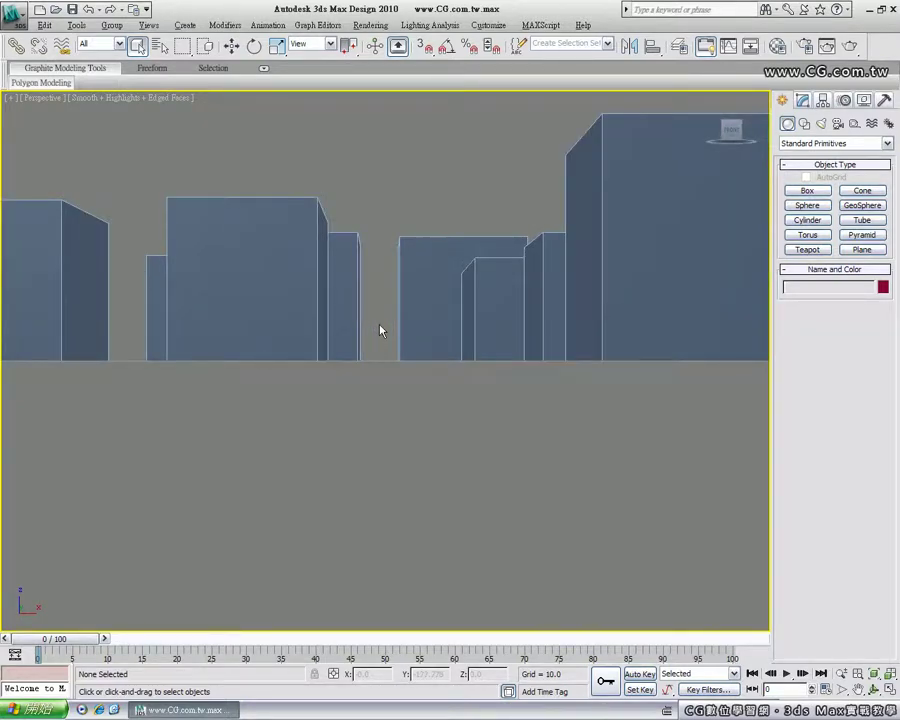
scroll(380, 331, "down", 4)
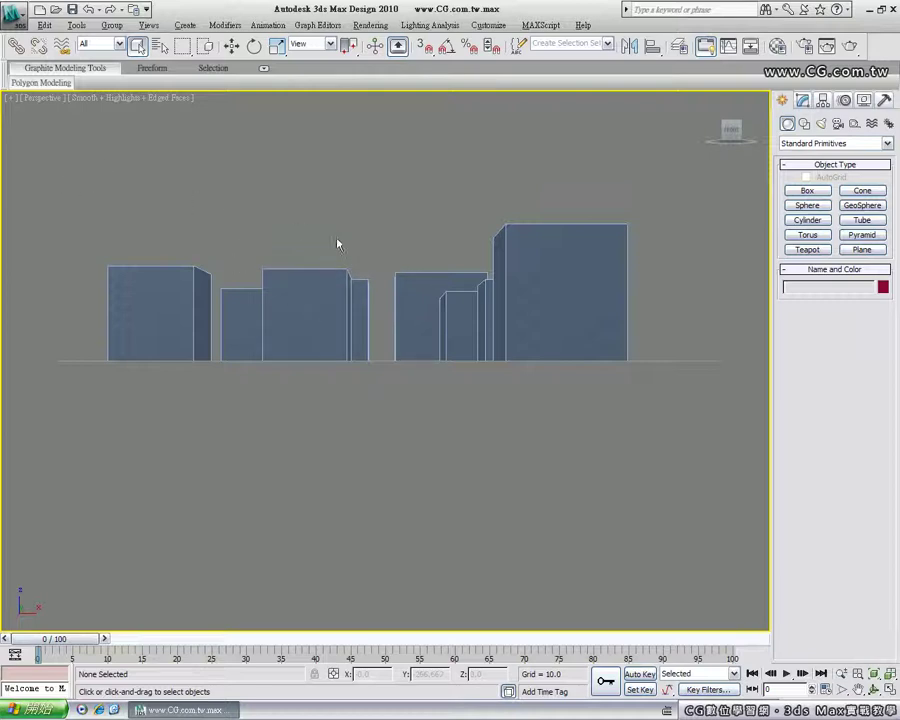
key("t")
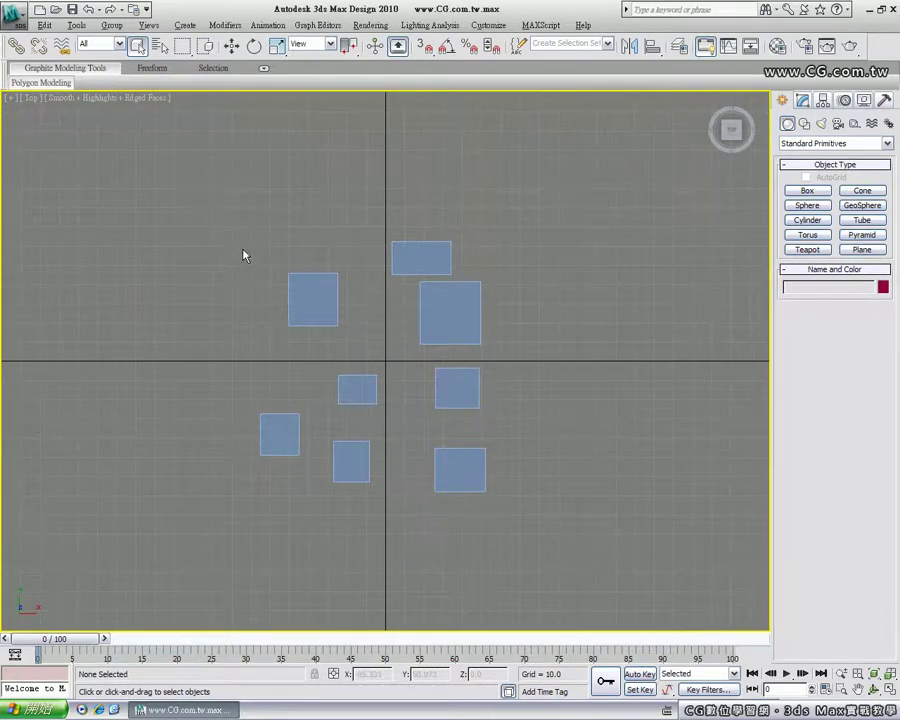
Cycle the viewport through Front (F), Bottom (B) and finally Left (L)
key("f")
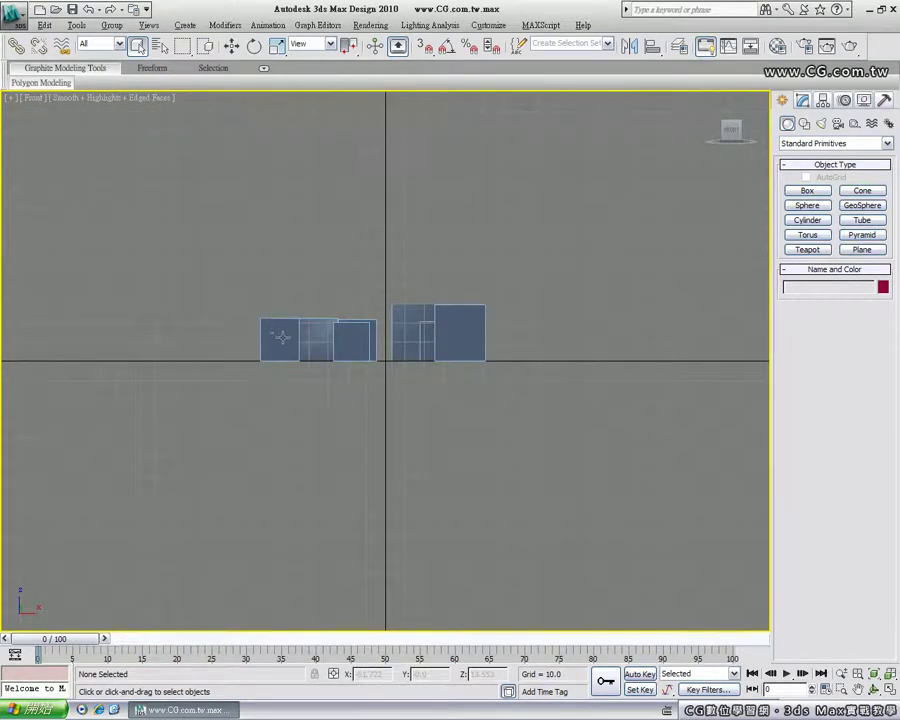
key("b")
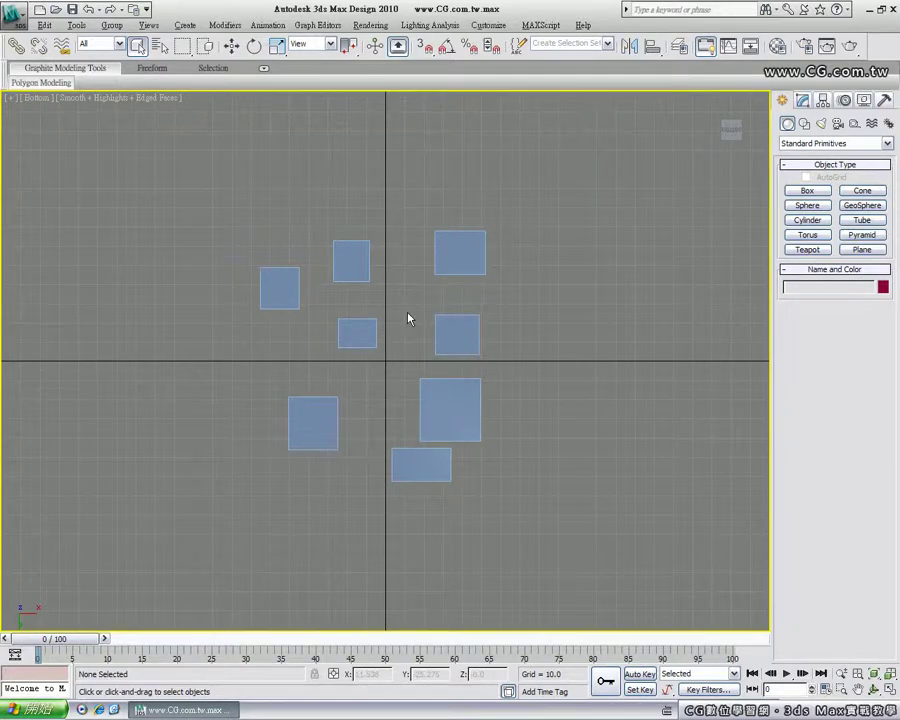
key("l")
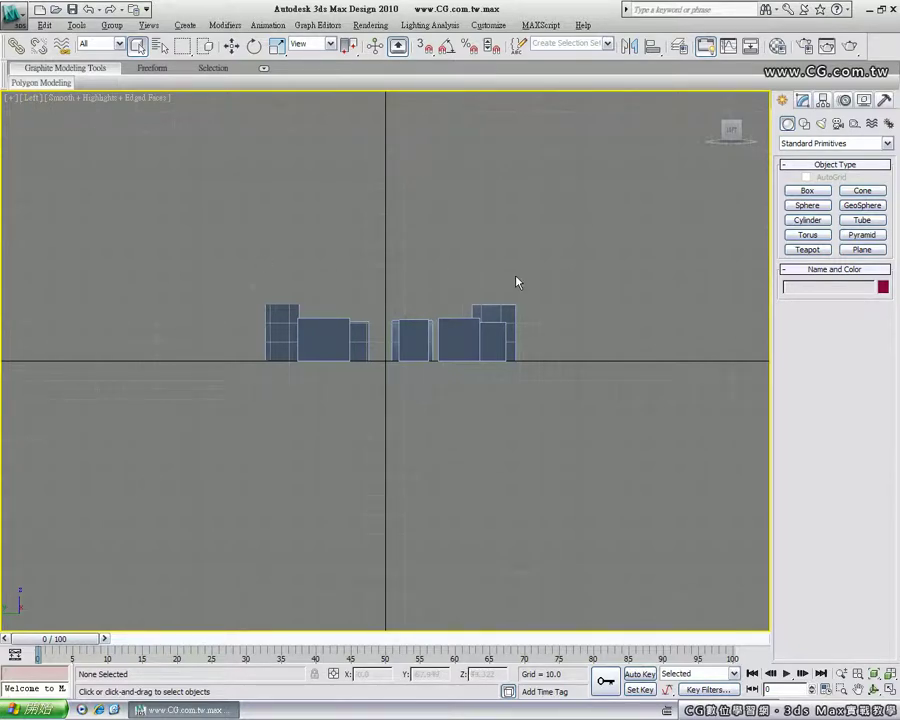
Select Box01, then switch the view to Right via the V menu and back to Perspective
left_click(316, 340)
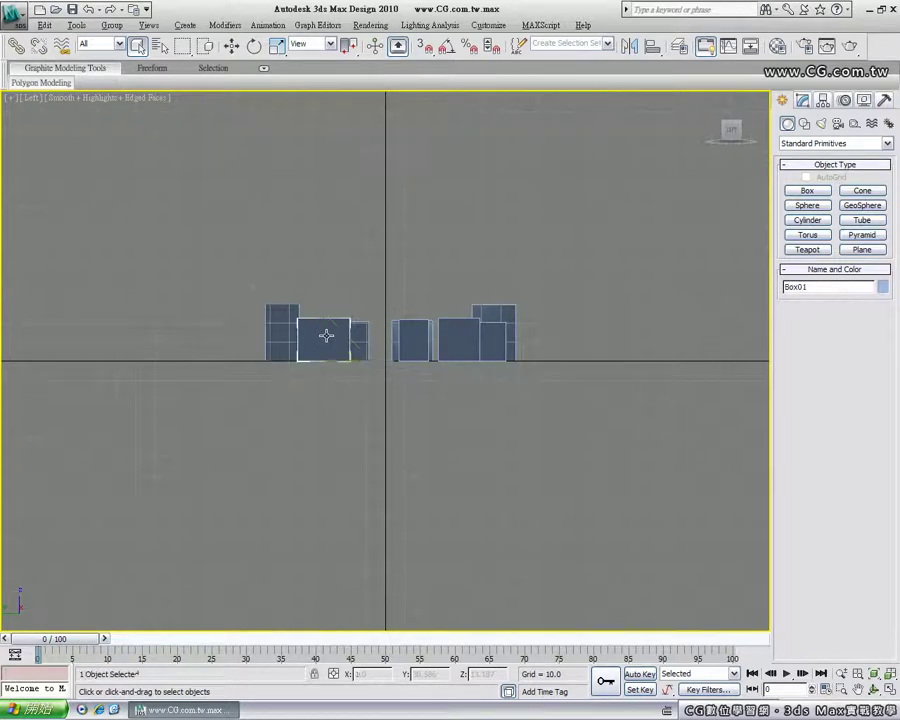
key("r")
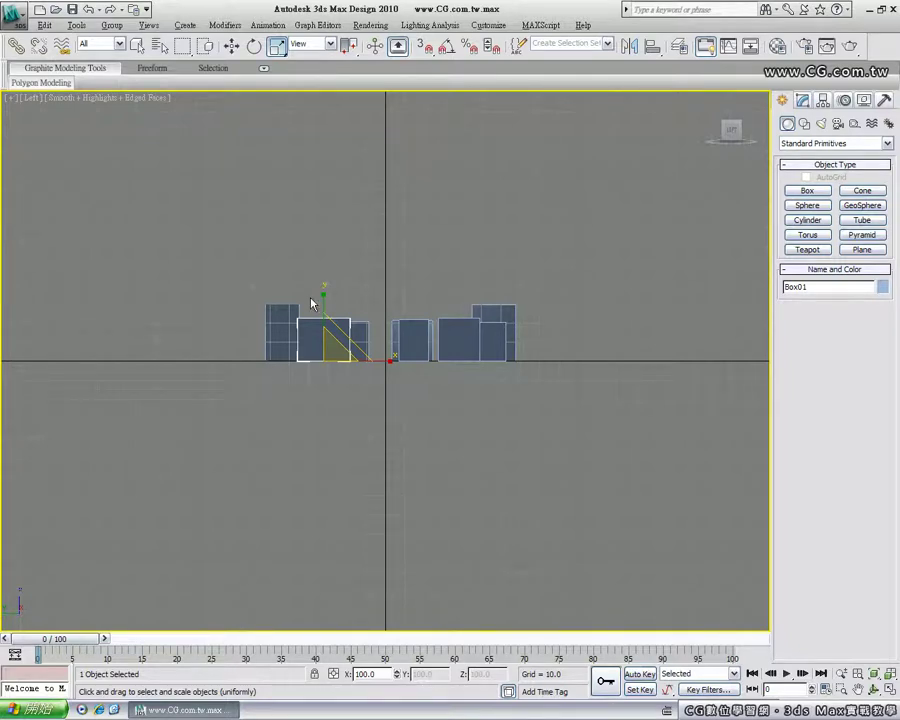
key("q")
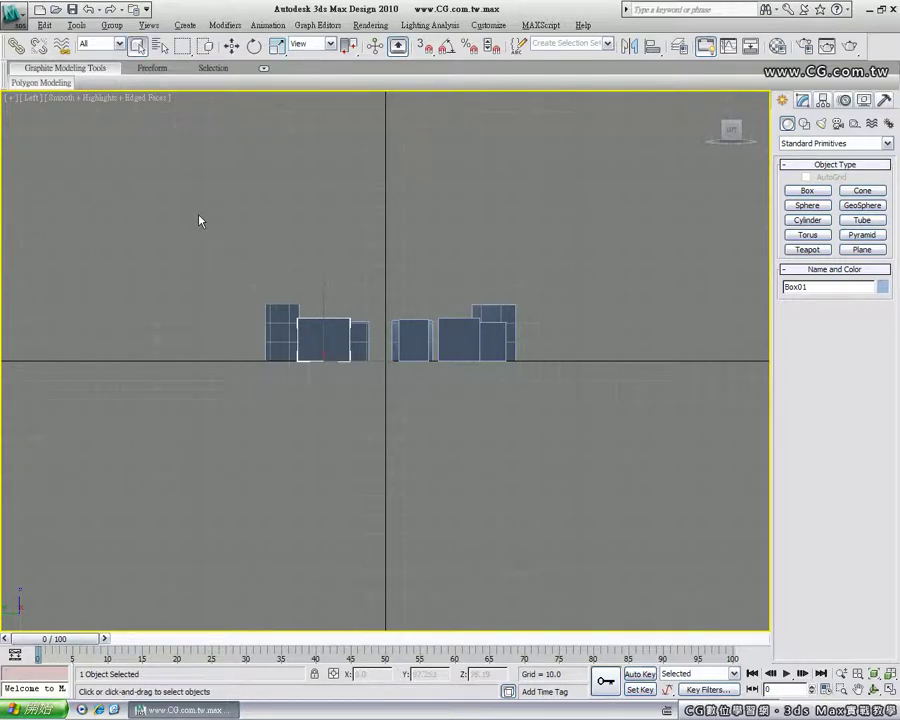
key("v")
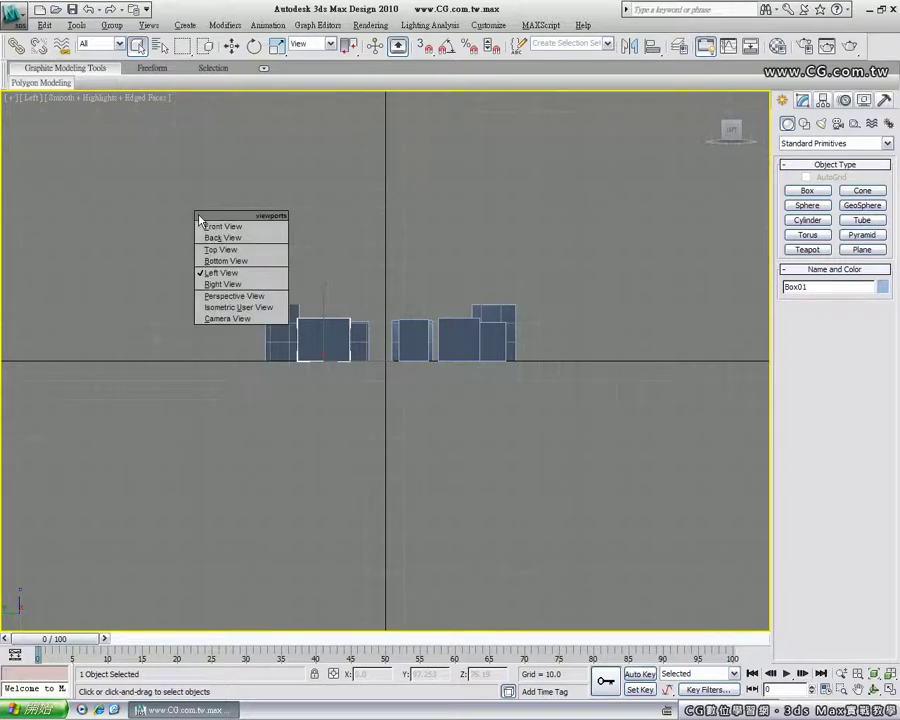
left_click(235, 288)
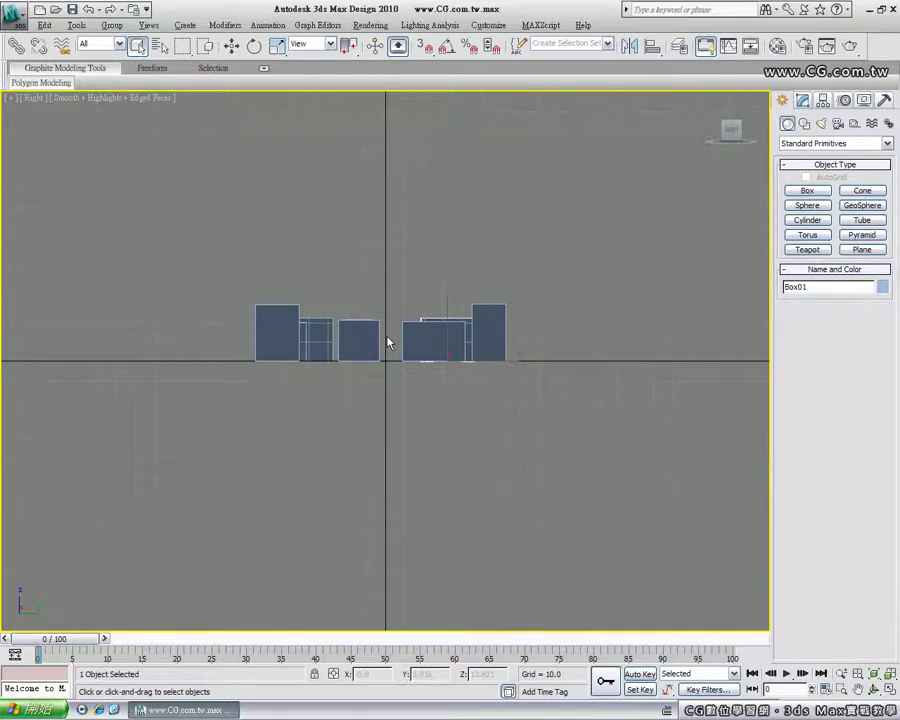
key("p")
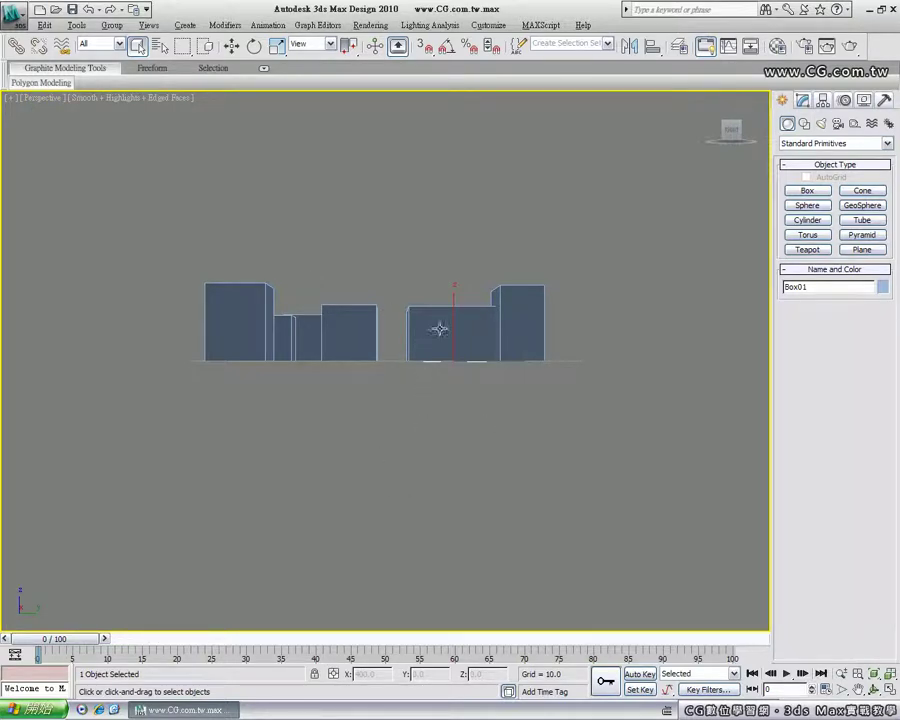
Orbit the Perspective view to look down on the boxes, then restore the four-viewport layout with Alt+W
mouse_move(438, 381)
middle_mouse_down("alt")
mouse_move(384, 380)
mouse_move(527, 384)
mouse_move(490, 376)
mouse_move(797, 364)
middle_mouse_up("alt")
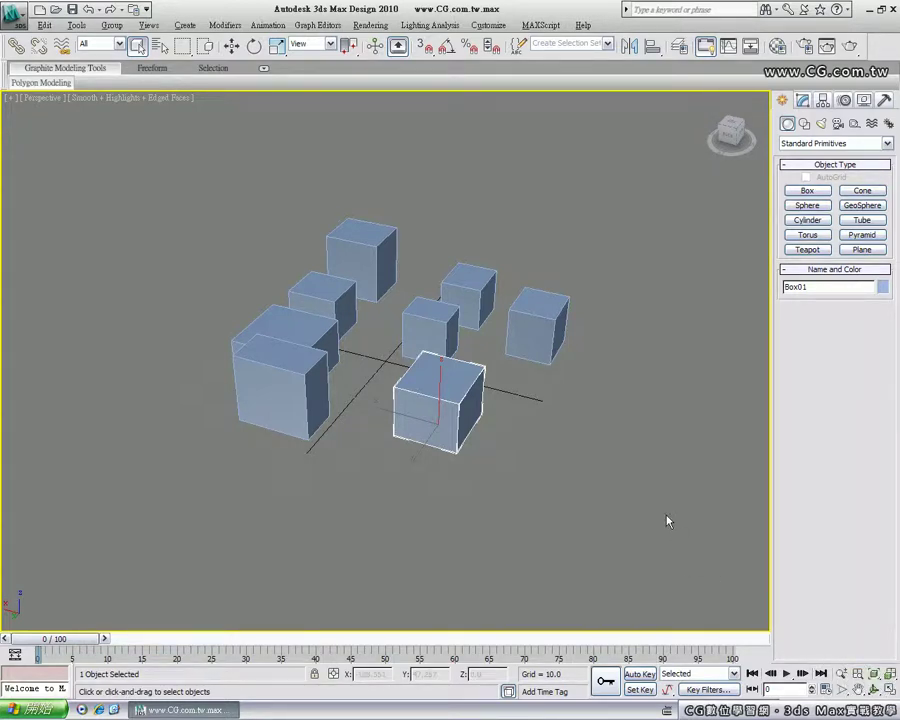
key("alt+w")
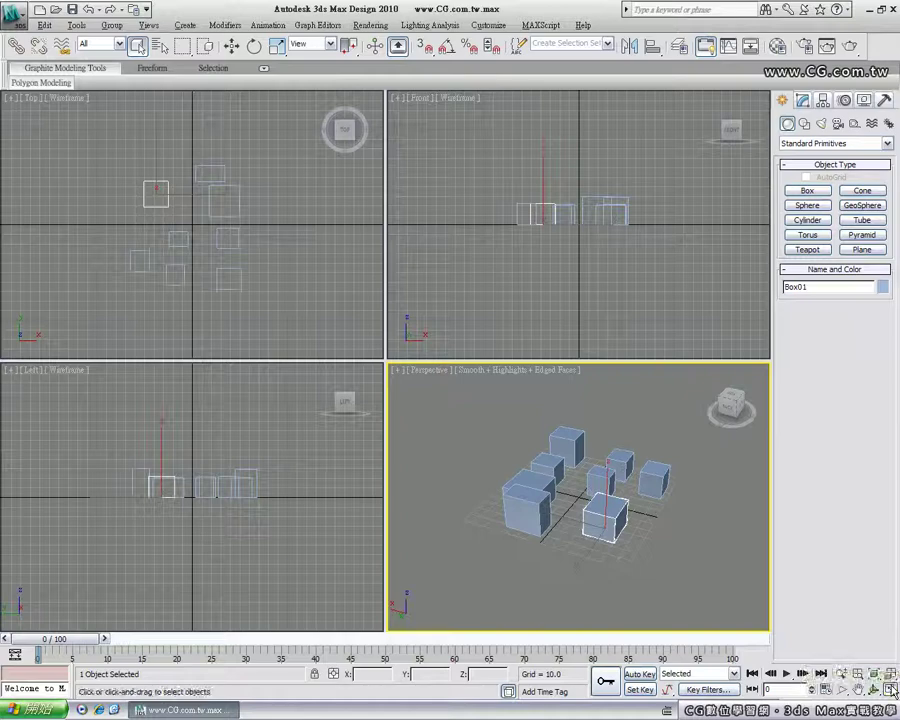
Maximize and restore the viewport layout, then activate the Front viewport and deselect Box01
left_click(889, 689)
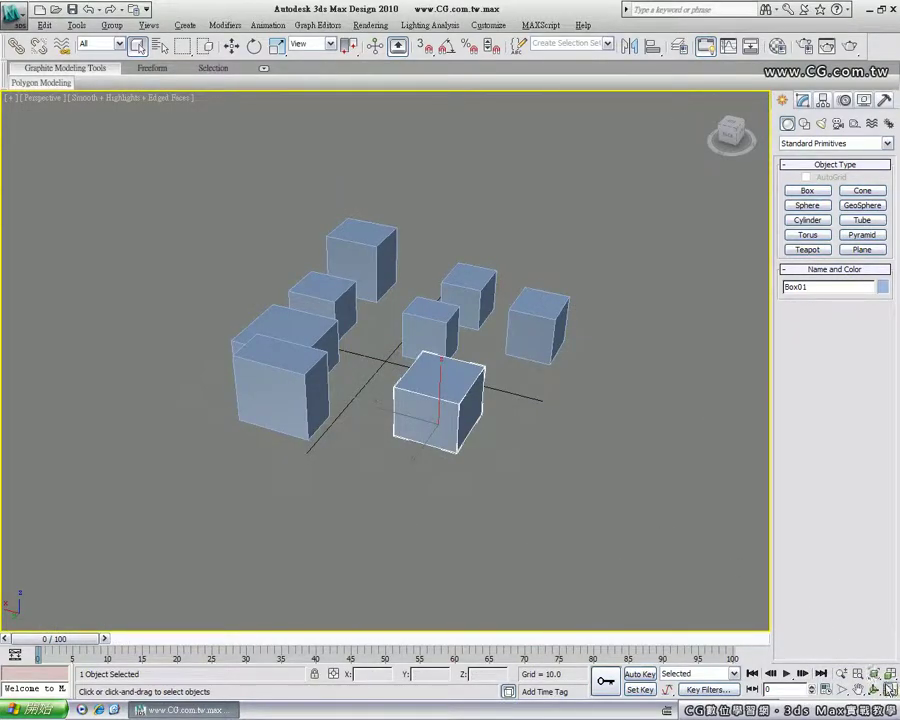
key("alt+w")
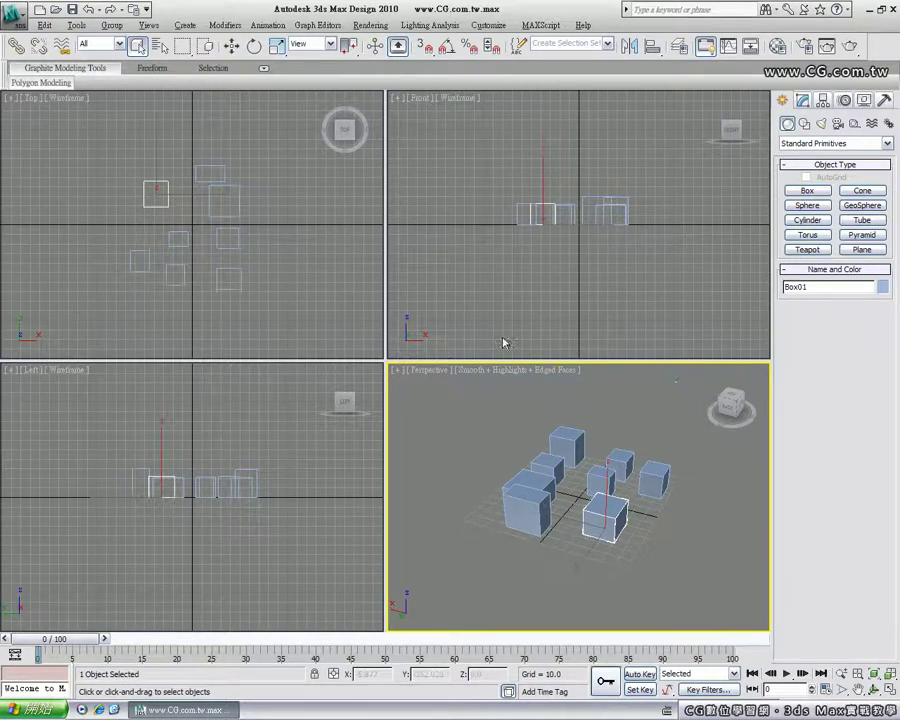
left_click(548, 268)
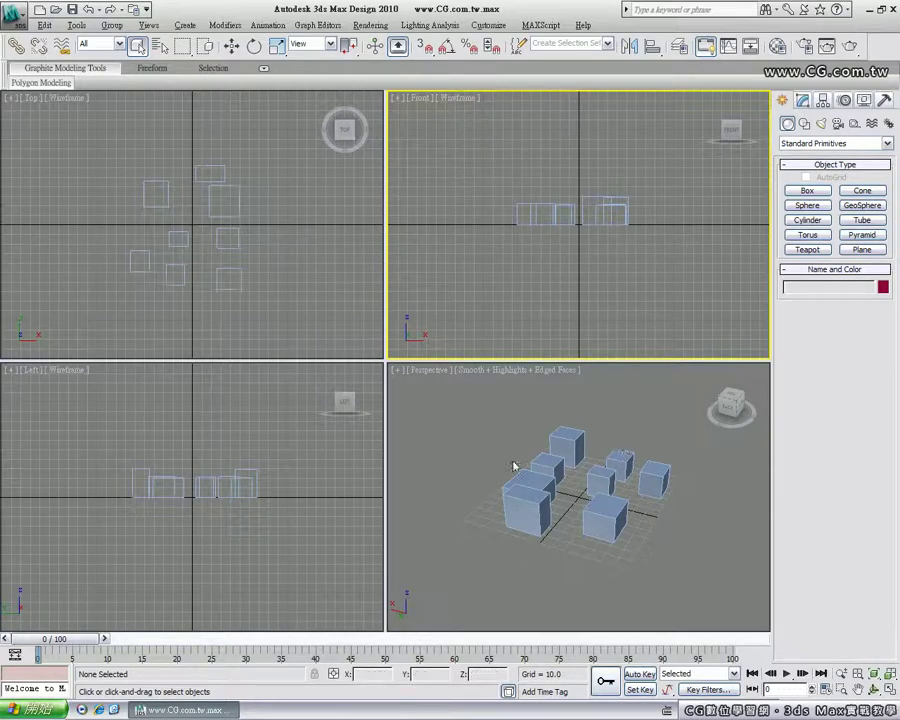
Set the Front viewport shading to Smooth + Highlights with Edged Faces
left_click(456, 101)
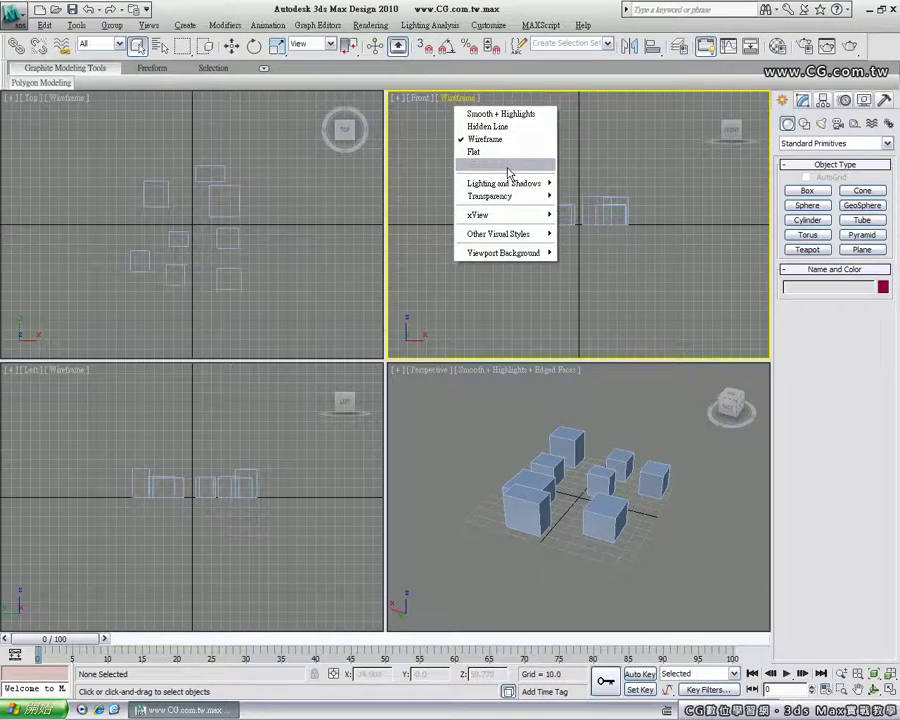
left_click(511, 115)
left_click(491, 100)
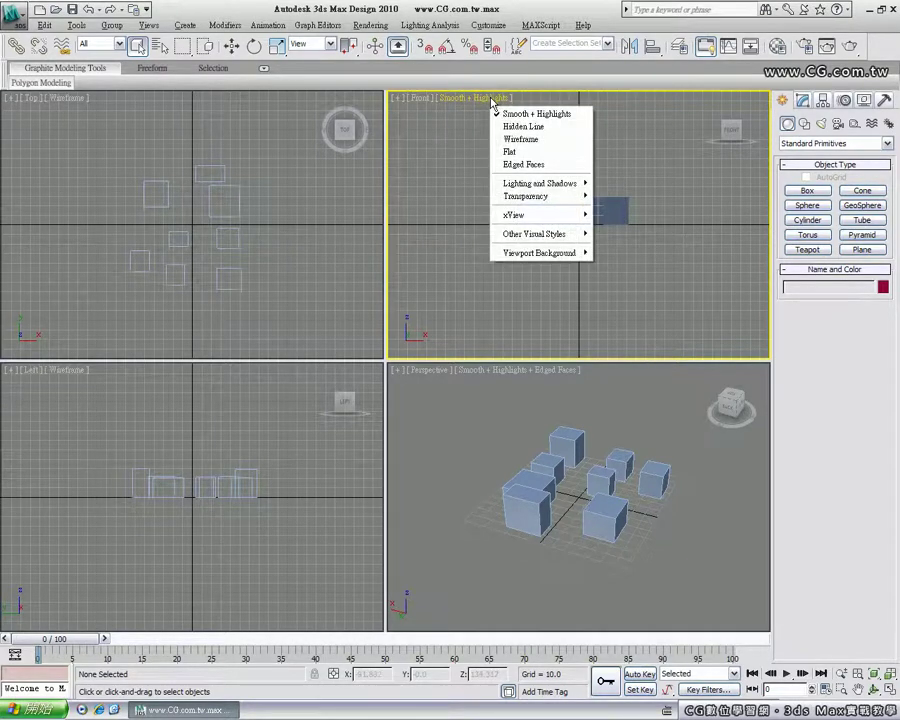
left_click(524, 165)
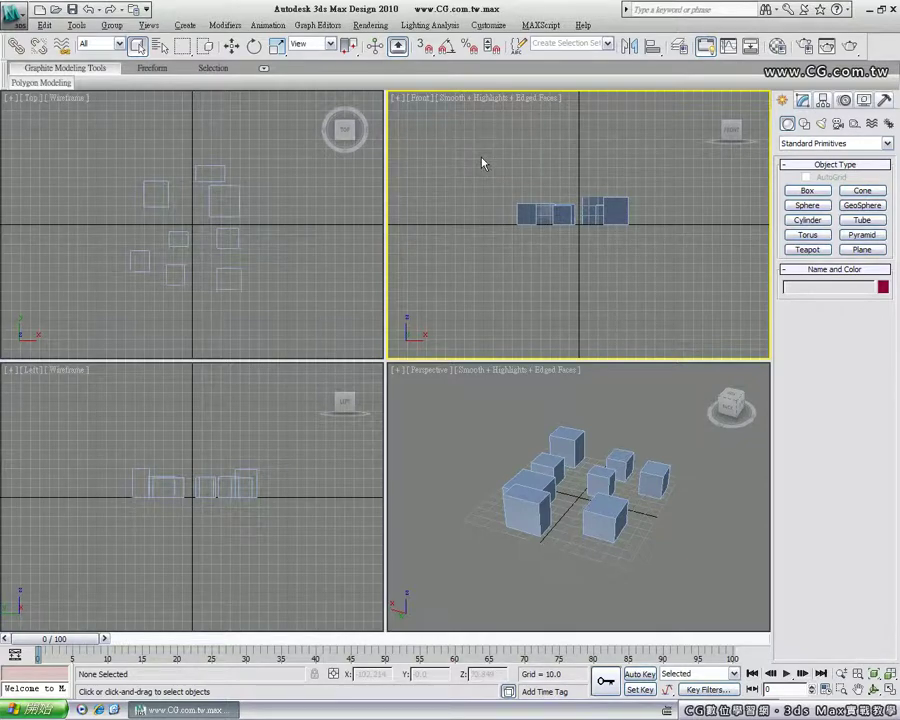
Toggle the Front view between shaded and wireframe with F3, ending in Wireframe + Edged Faces
key("F3")
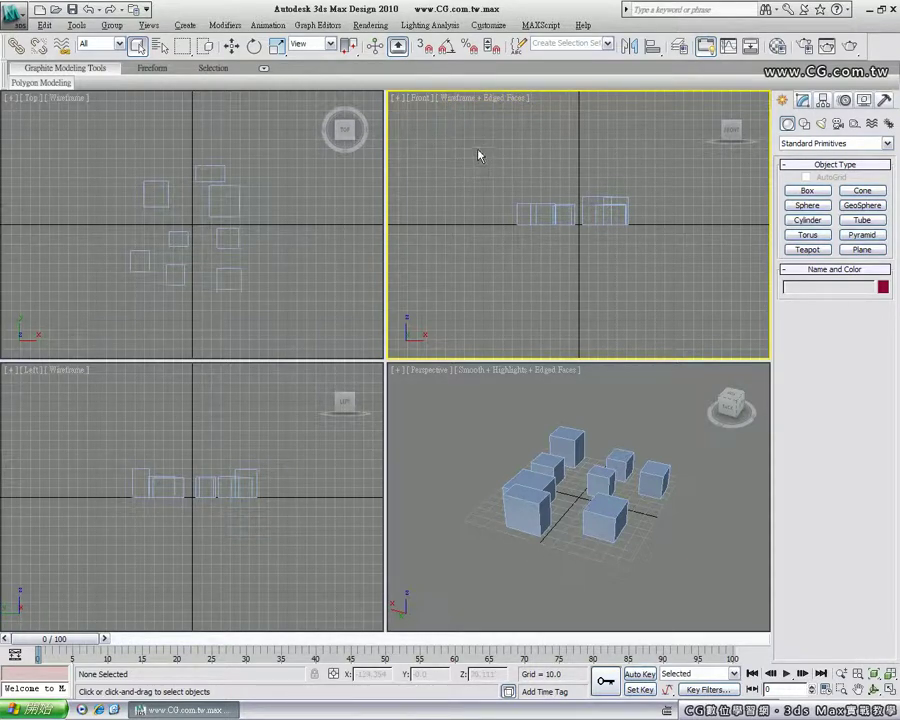
key("F3")
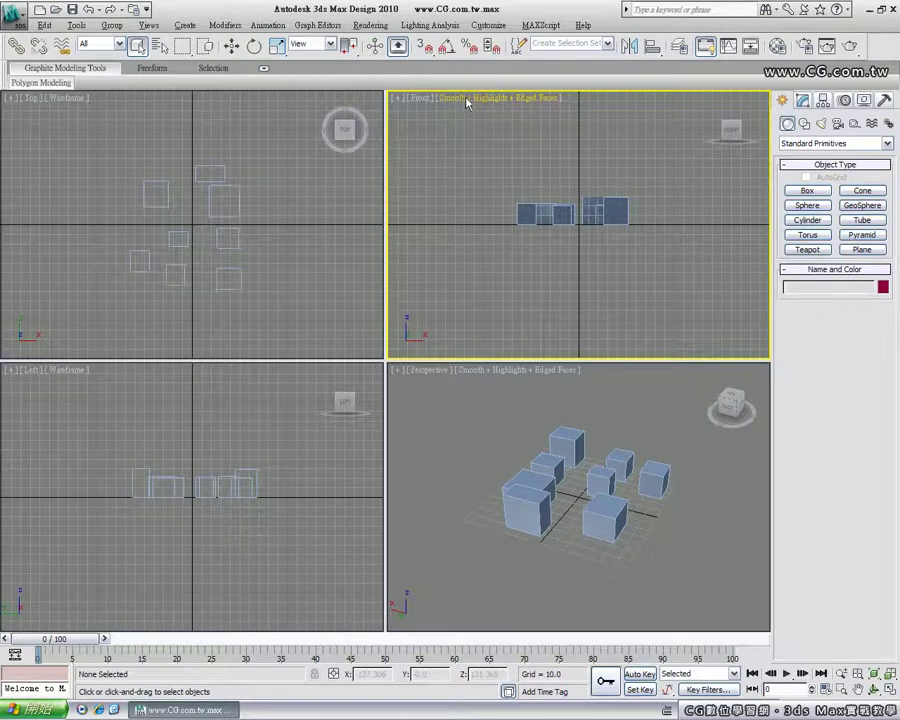
key("F3")
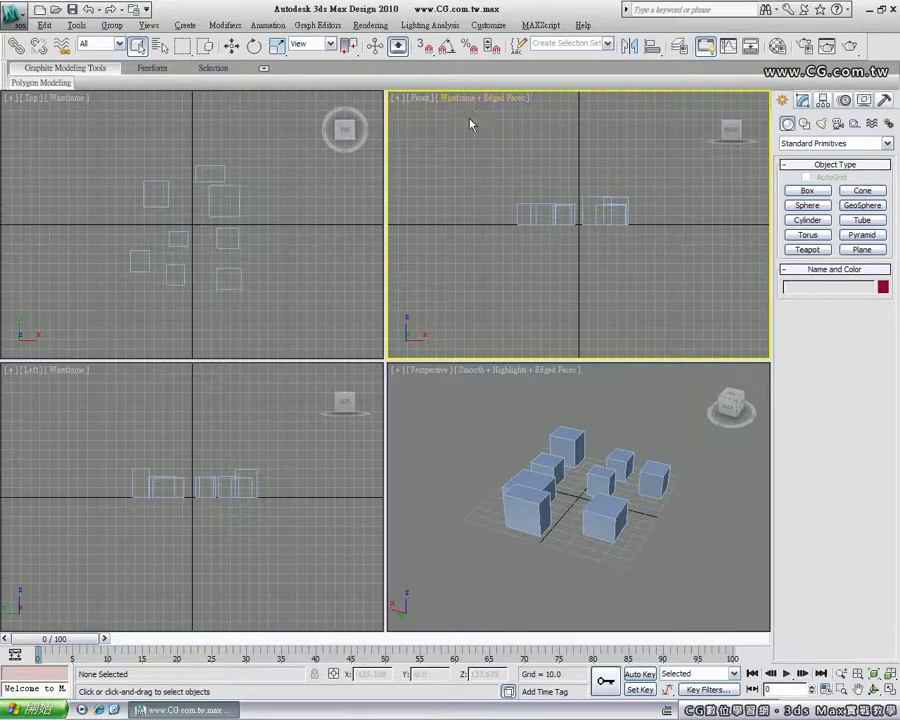
key("F3")
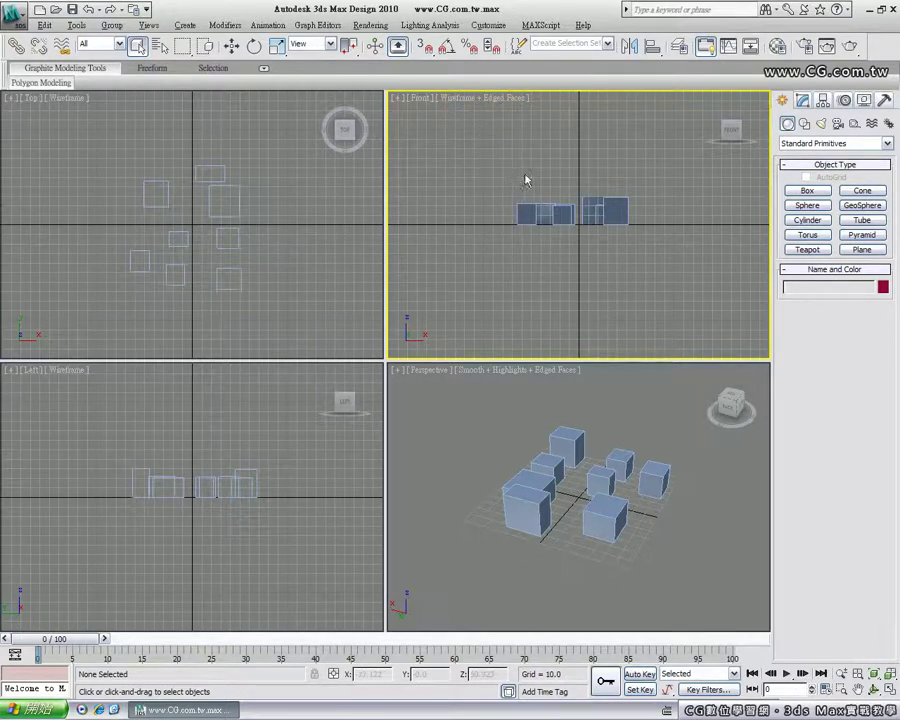
key("F3")
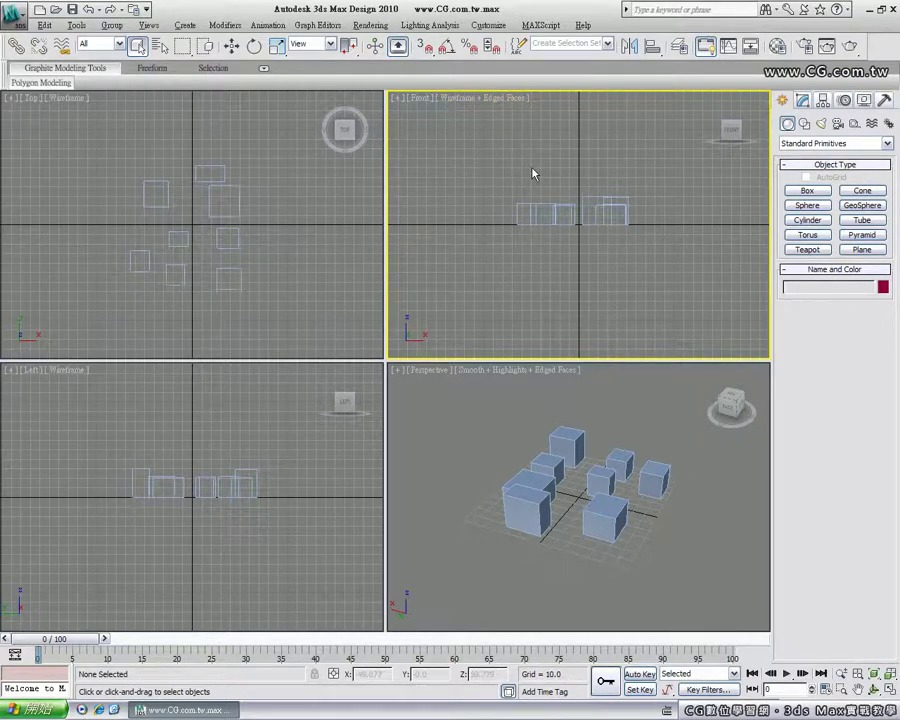
key("F3")
key("F3")
Zoom the Front view in and slightly back out, then zoom all non-camera views in with Zoom All
left_click(842, 676)
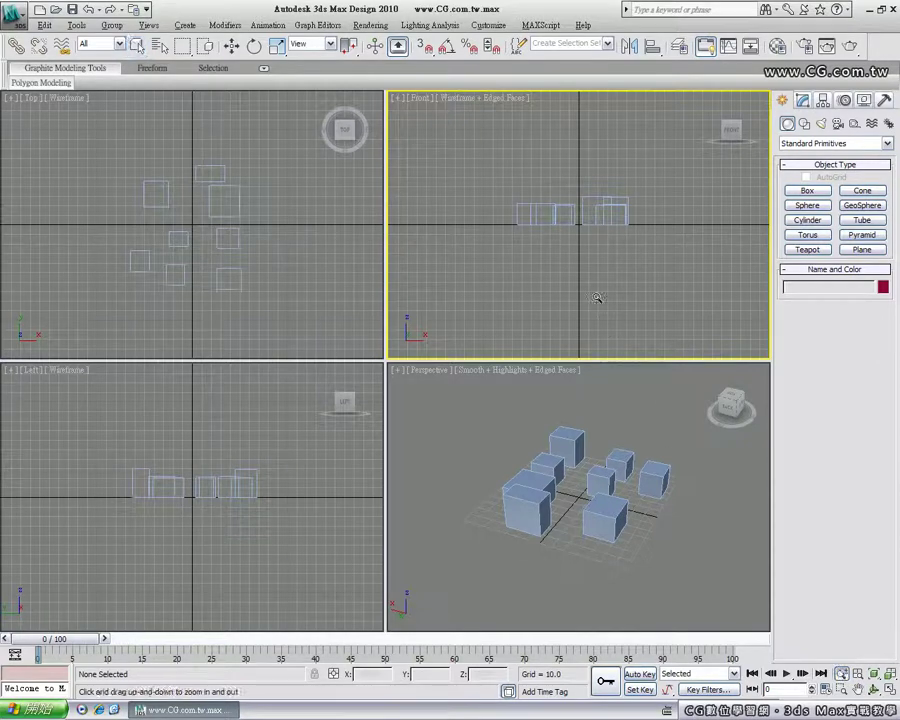
left_click_drag(585, 274, 585, 208)
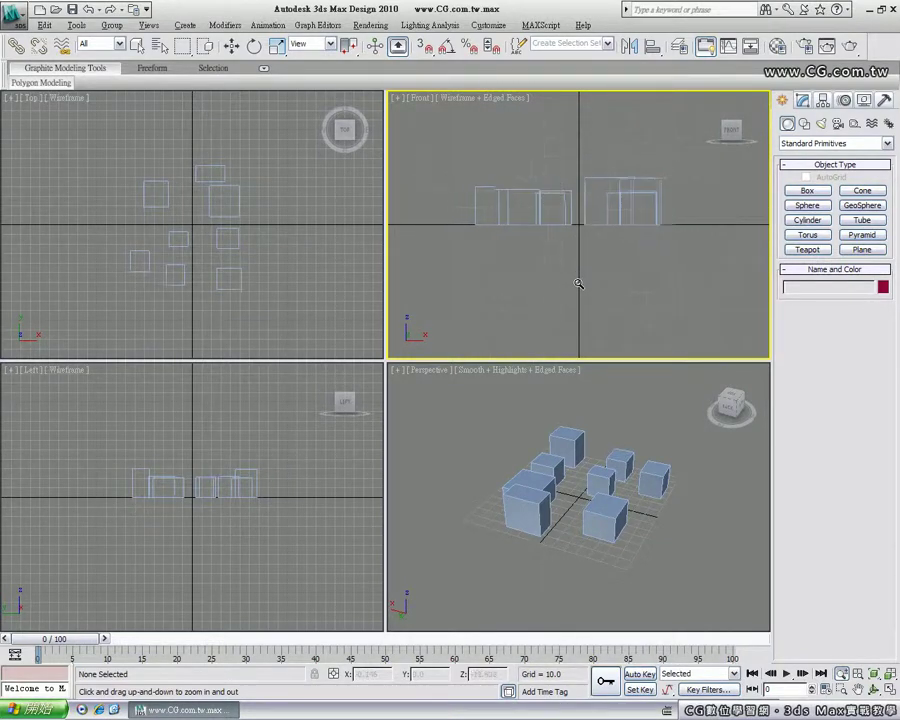
left_click_drag(578, 254, 577, 251)
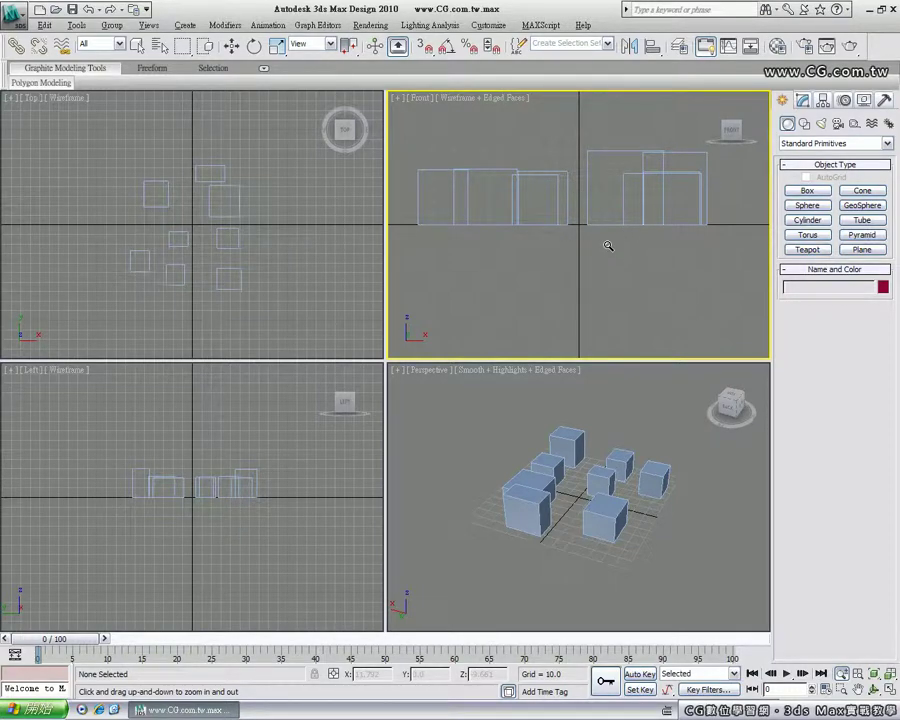
mouse_move(606, 245)
left_mouse_down()
mouse_move(600, 297)
mouse_move(600, 241)
left_mouse_up()
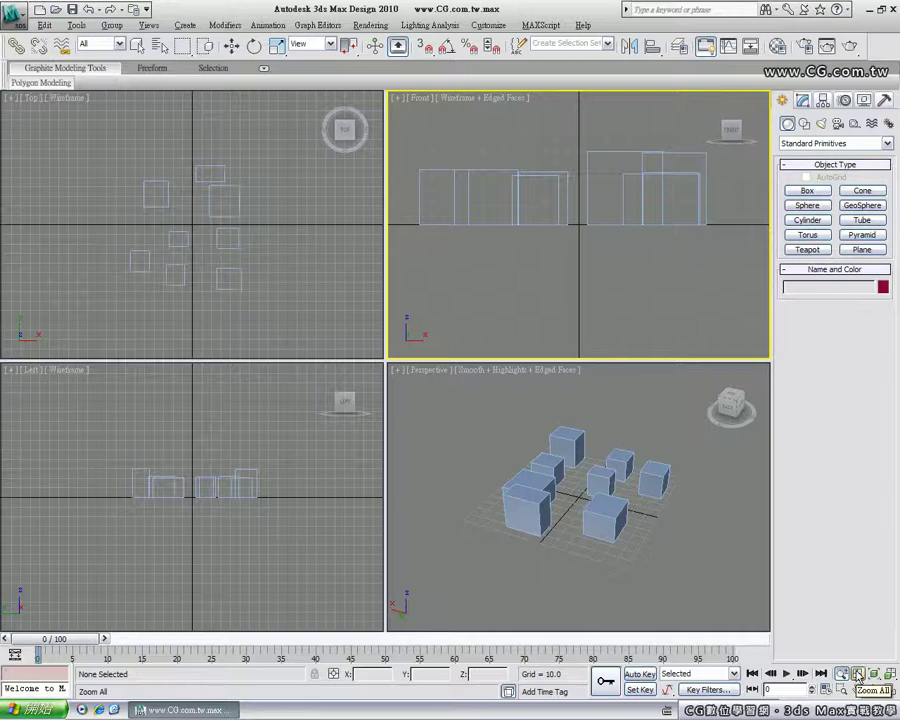
left_click(858, 677)
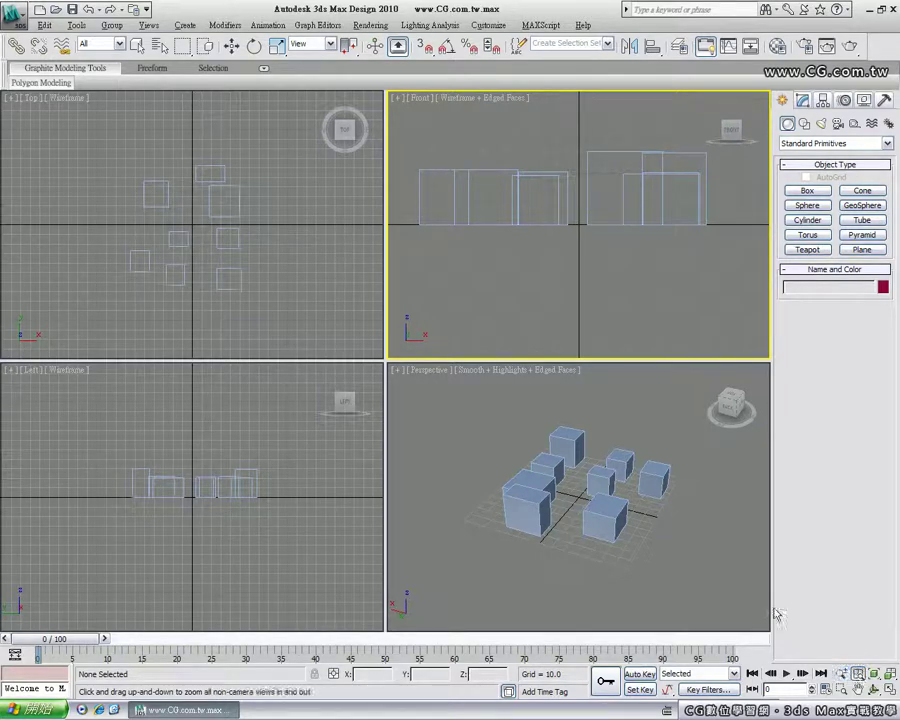
left_click_drag(544, 243, 543, 228)
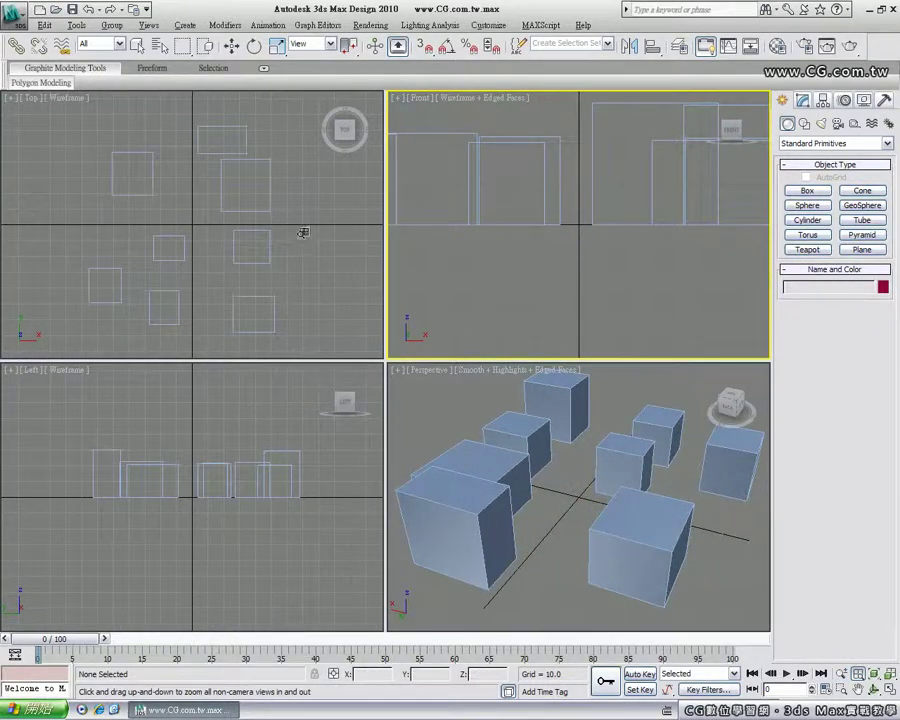
Zoom the views out, then fit all eight boxes into the Top view and every viewport
mouse_move(302, 232)
left_mouse_down()
mouse_move(303, 281)
mouse_move(281, 291)
mouse_move(281, 331)
mouse_move(280, 244)
mouse_move(295, 240)
mouse_move(293, 293)
left_mouse_up()
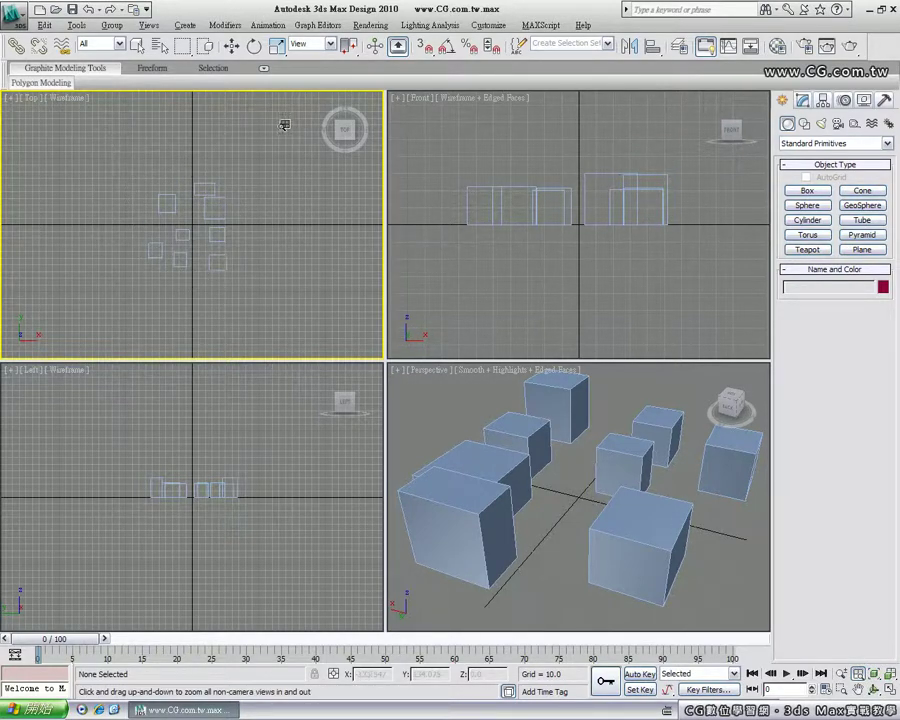
left_click(873, 675)
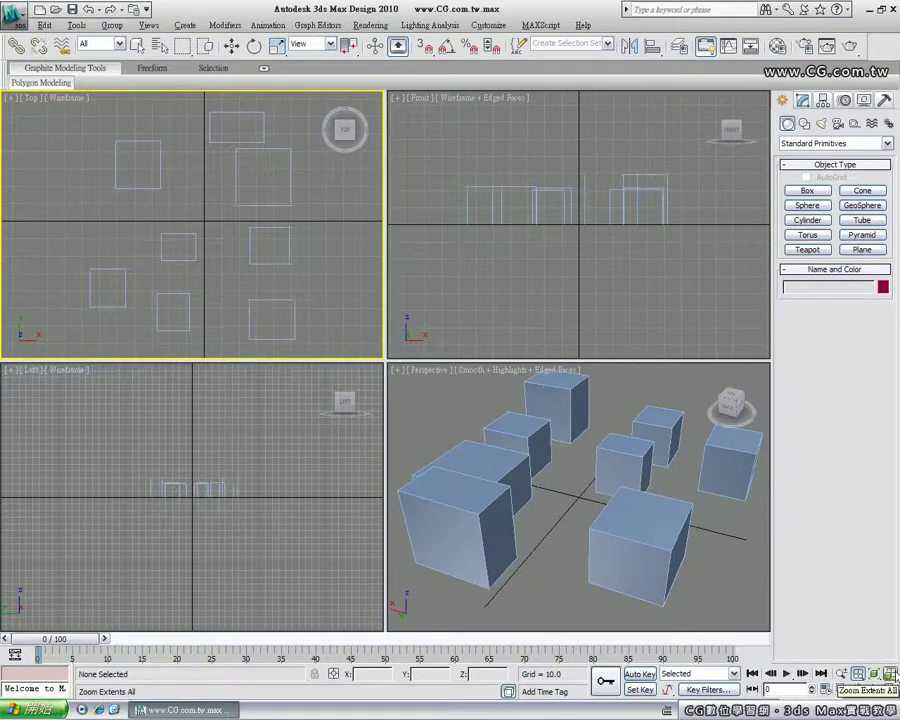
left_click(891, 675)
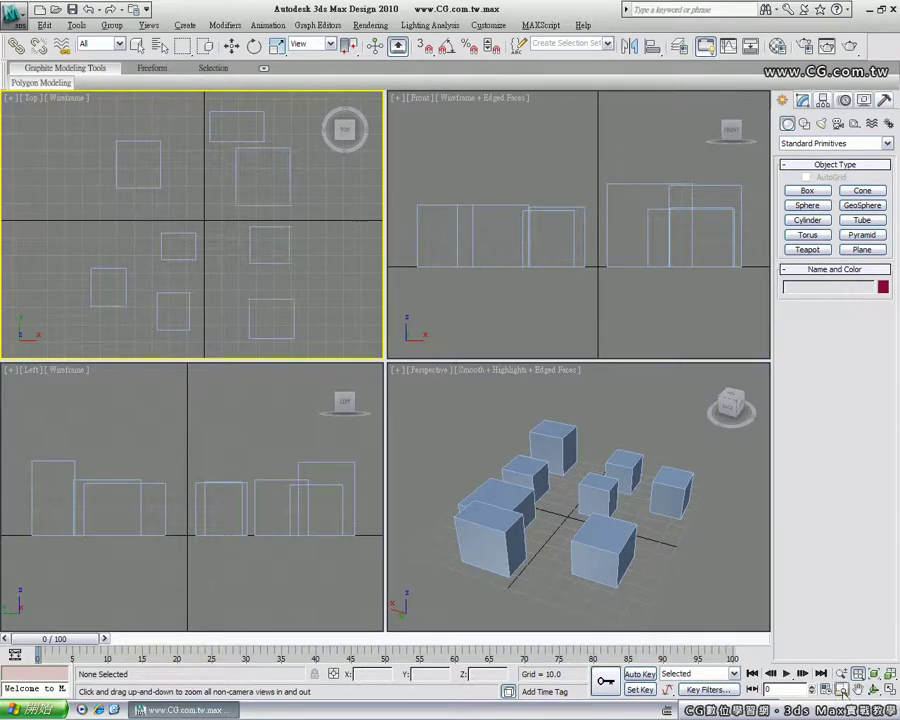
left_click(846, 682)
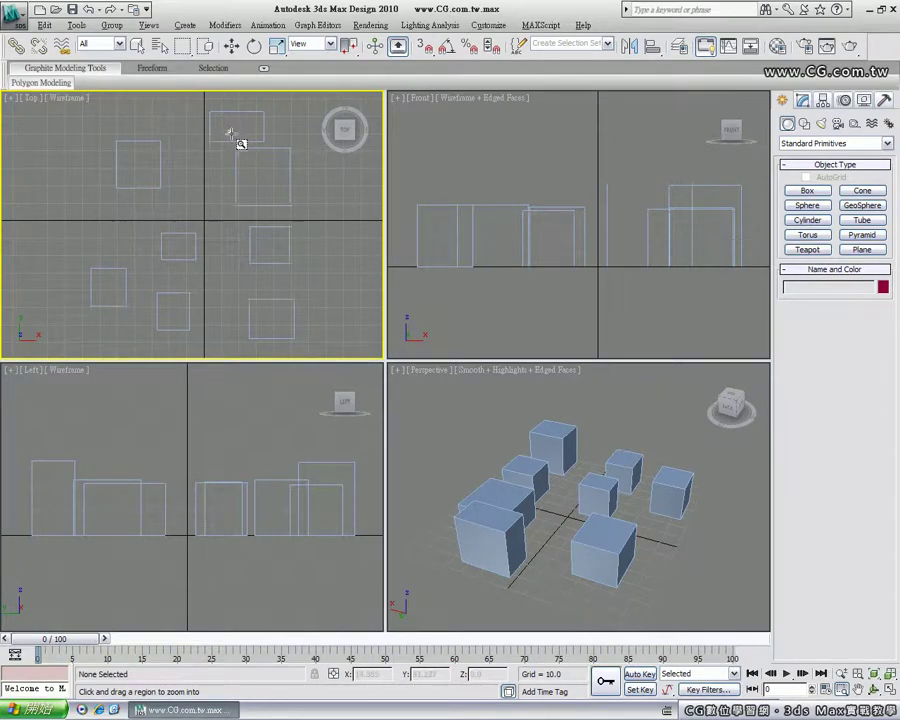
left_click_drag(230, 132, 272, 159)
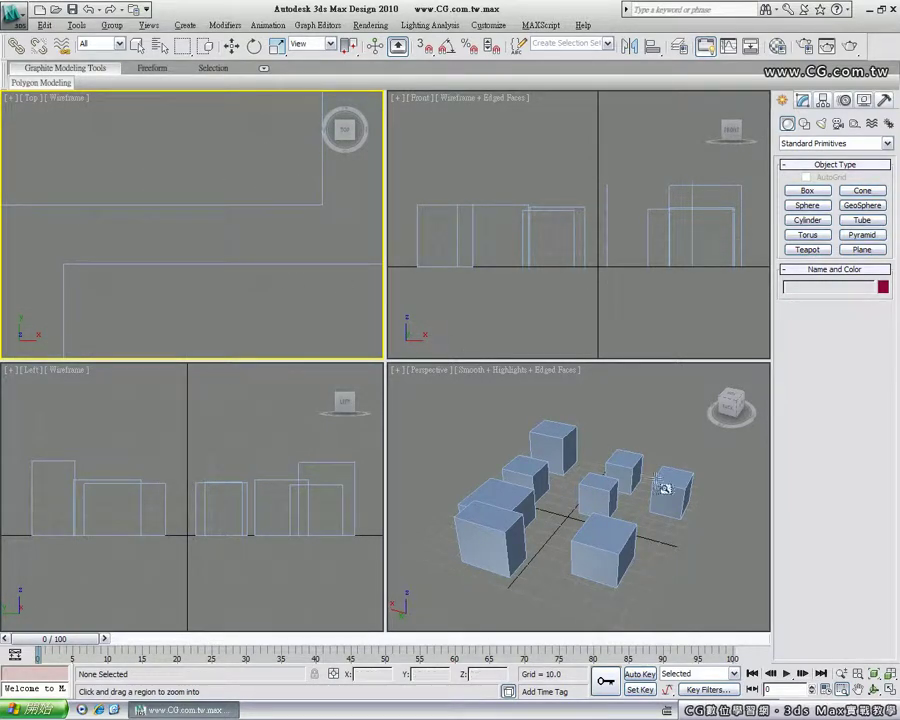
left_click(873, 673)
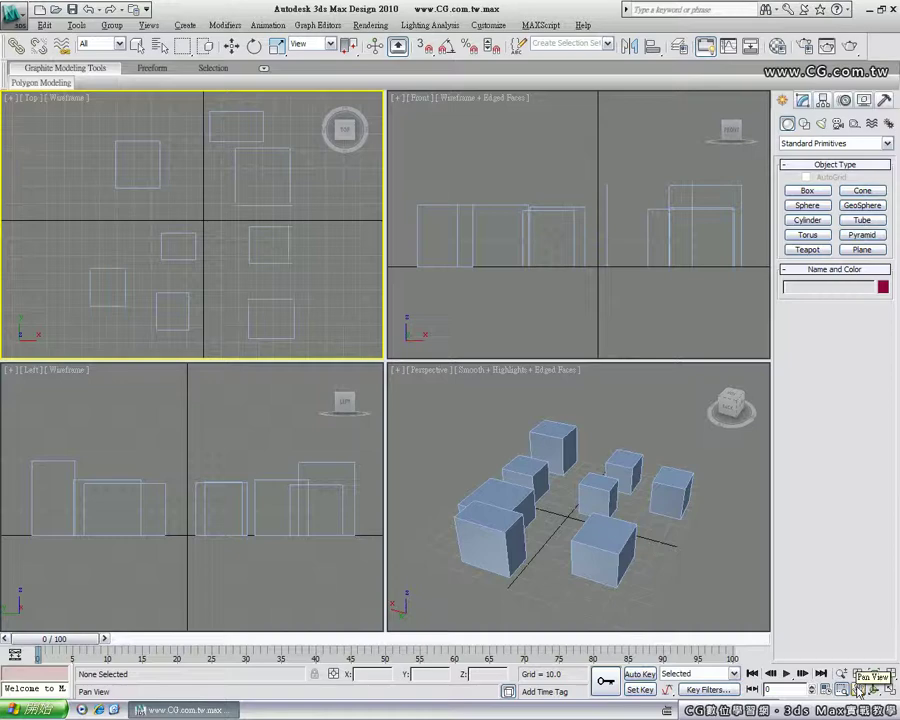
Pan the Top view and the Perspective view, shifting the boxes up and to the right
left_click(858, 688)
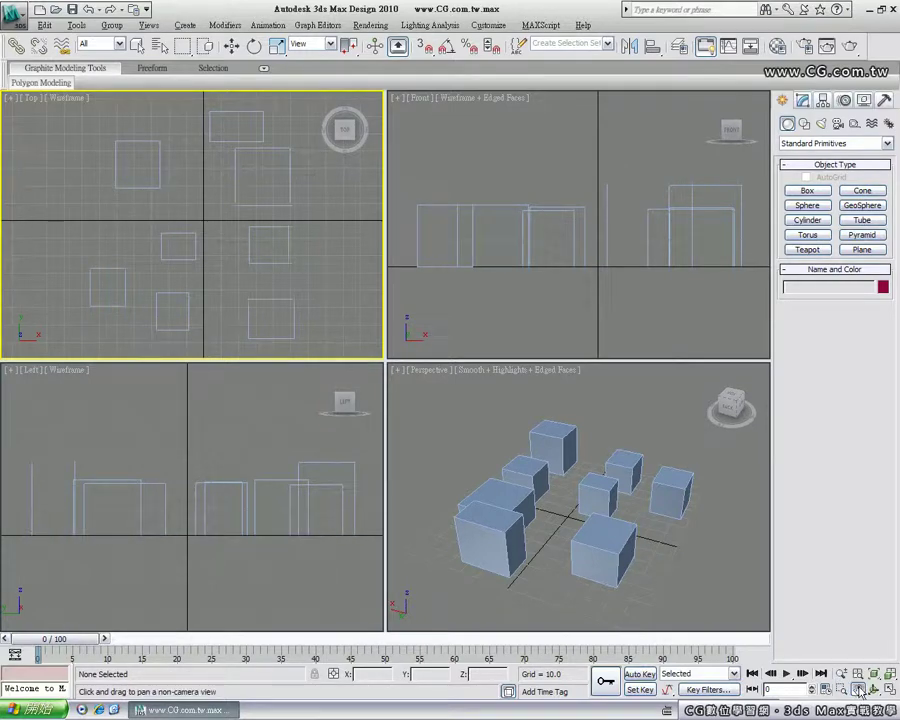
mouse_move(338, 302)
left_mouse_down()
mouse_move(262, 284)
mouse_move(321, 255)
mouse_move(233, 221)
mouse_move(265, 295)
mouse_move(336, 272)
mouse_move(265, 247)
mouse_move(321, 283)
mouse_move(283, 237)
mouse_move(310, 278)
left_mouse_up()
mouse_move(543, 500)
left_mouse_down()
mouse_move(627, 502)
mouse_move(591, 450)
mouse_move(565, 433)
mouse_move(565, 506)
mouse_move(588, 490)
mouse_move(494, 500)
mouse_move(619, 498)
mouse_move(518, 494)
mouse_move(600, 496)
mouse_move(530, 490)
mouse_move(508, 450)
mouse_move(516, 482)
mouse_move(588, 516)
mouse_move(542, 476)
mouse_move(554, 488)
left_mouse_up()
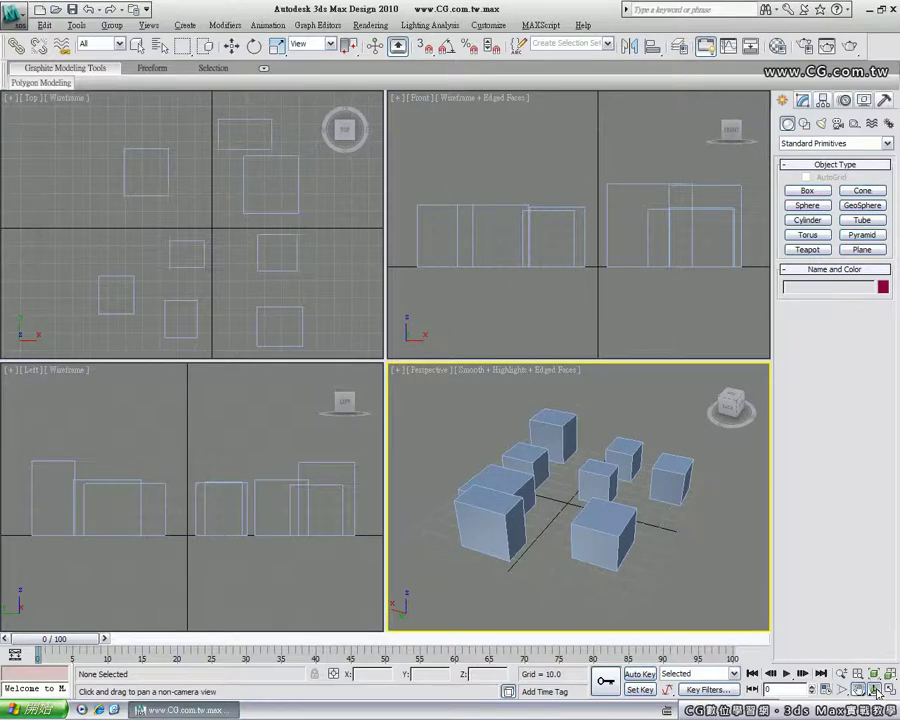
Orbit the Perspective view around the boxes to a new viewing angle
left_click(876, 690)
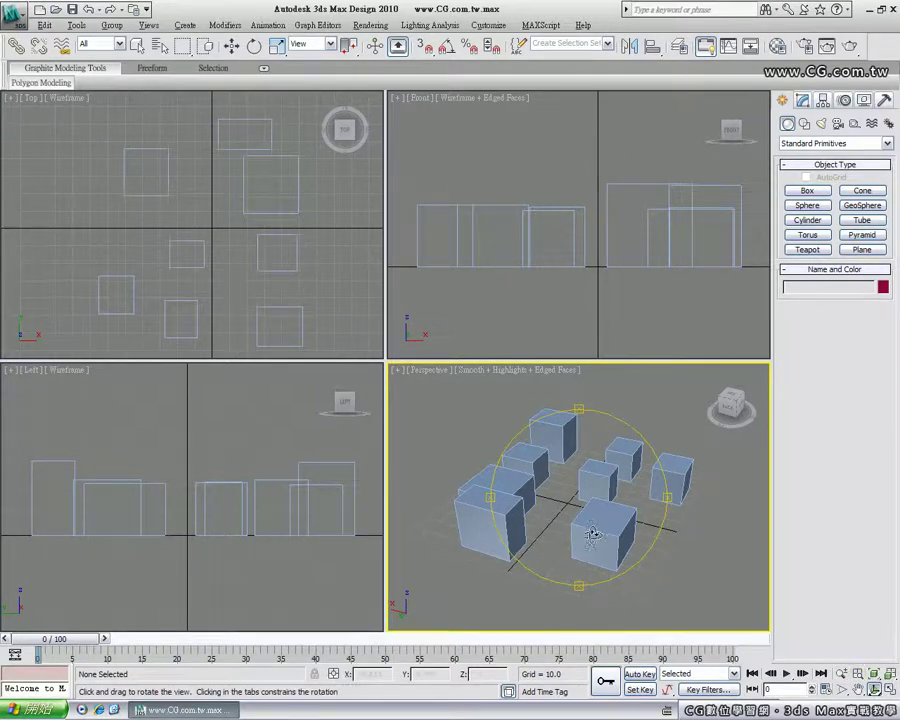
mouse_move(578, 502)
left_mouse_down()
mouse_move(278, 502)
mouse_move(305, 556)
mouse_move(300, 408)
mouse_move(296, 480)
mouse_move(324, 505)
mouse_move(599, 504)
mouse_move(599, 466)
mouse_move(598, 480)
mouse_move(581, 488)
mouse_move(488, 498)
mouse_move(598, 503)
mouse_move(582, 500)
mouse_move(584, 516)
mouse_move(600, 503)
mouse_move(715, 506)
mouse_move(579, 511)
mouse_move(566, 432)
mouse_move(564, 512)
mouse_move(617, 512)
mouse_move(578, 503)
left_mouse_up()
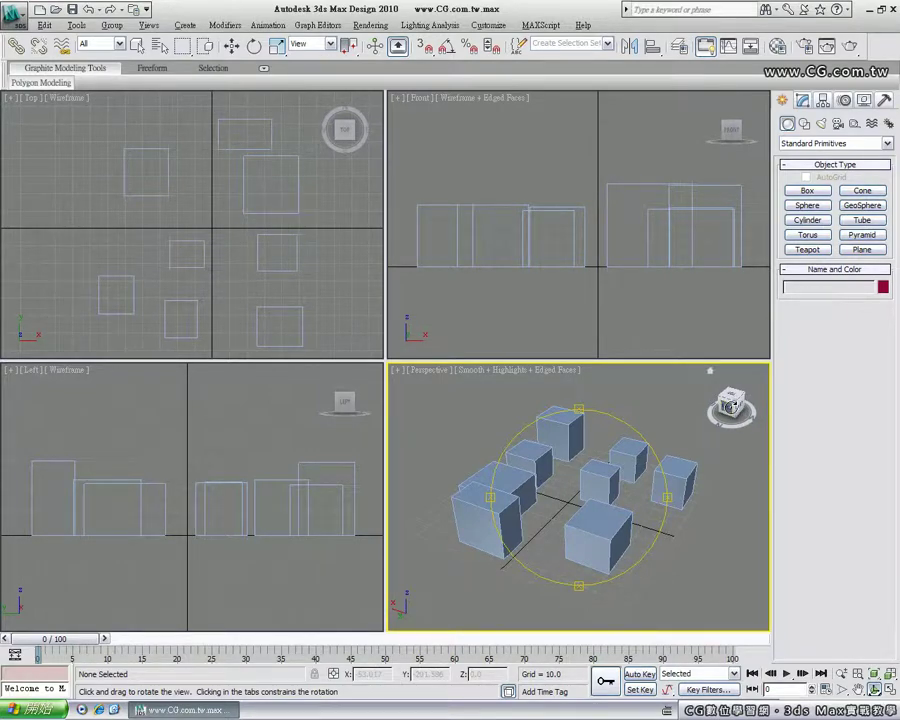
left_click_drag(569, 514, 597, 523)
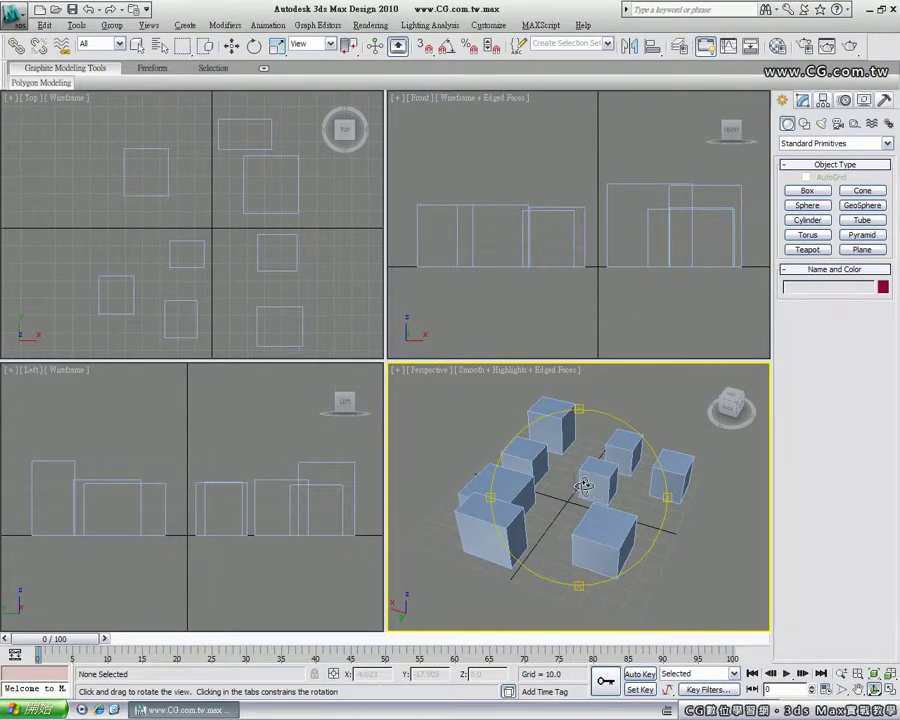
Maximize the Perspective viewport, then restore the four-viewport layout with Alt+W
left_click(874, 689)
left_click(893, 690)
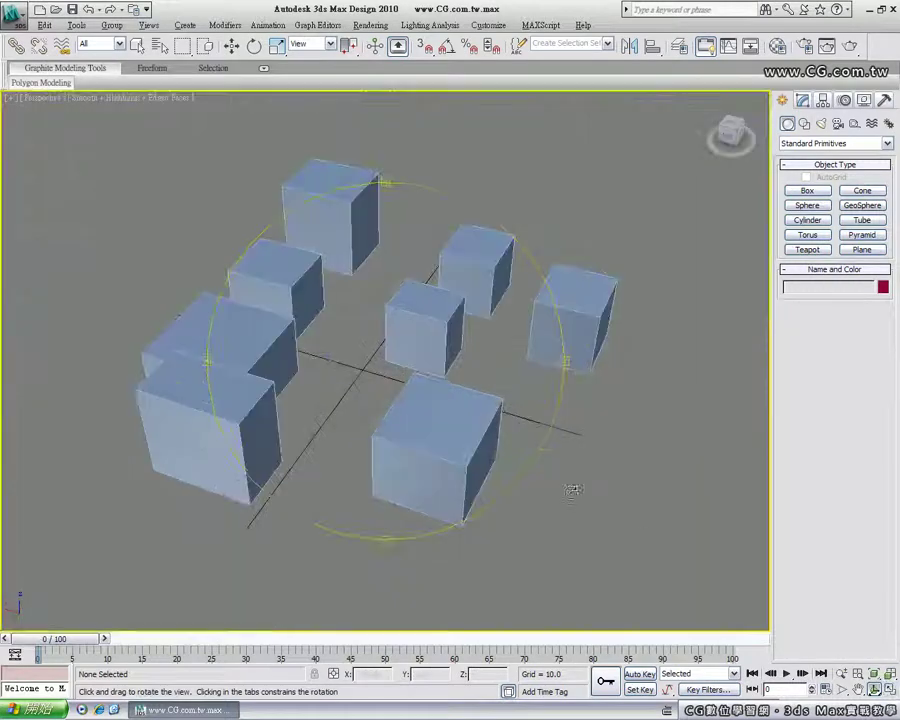
key("alt+w")
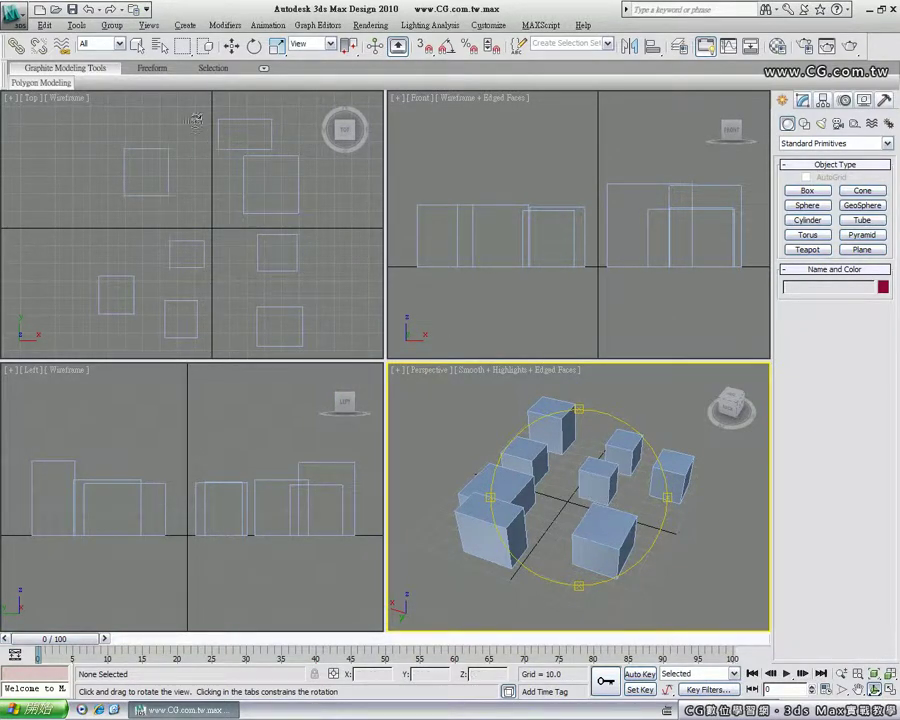
Return to Select and Move and zoom the Perspective view in and out with the wheel
left_click(231, 46)
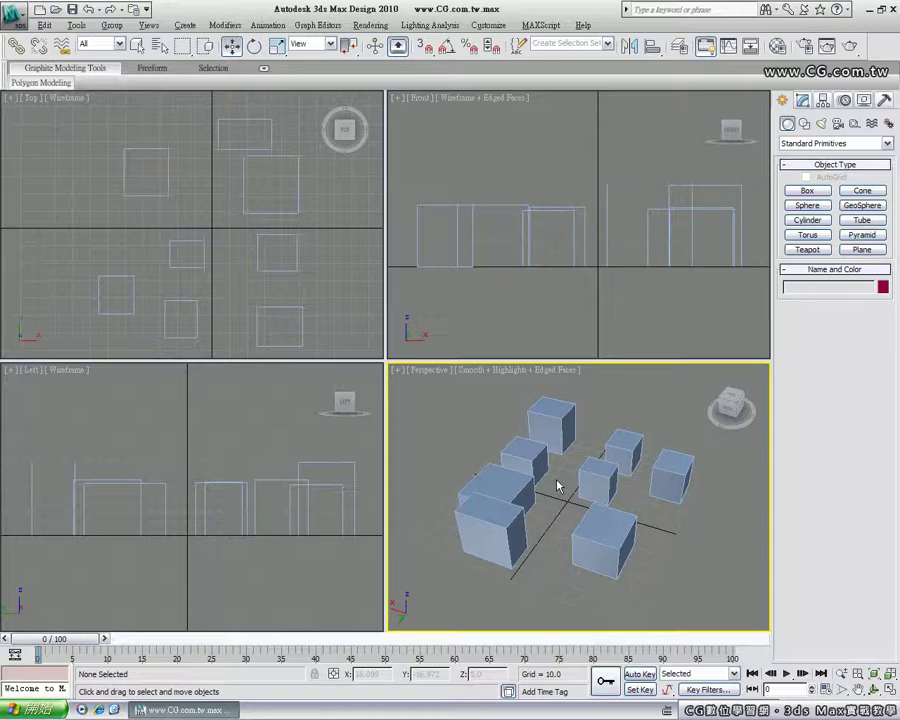
scroll(557, 486, "up", 5)
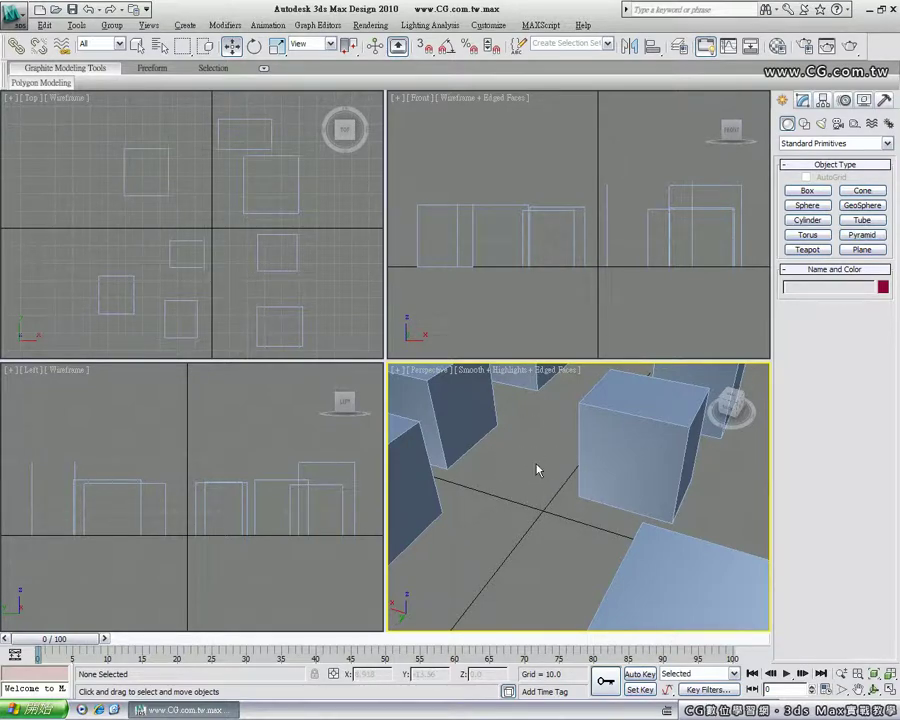
scroll(536, 470, "down", 3)
scroll(536, 470, "down", 3)
scroll(536, 470, "down", 2)
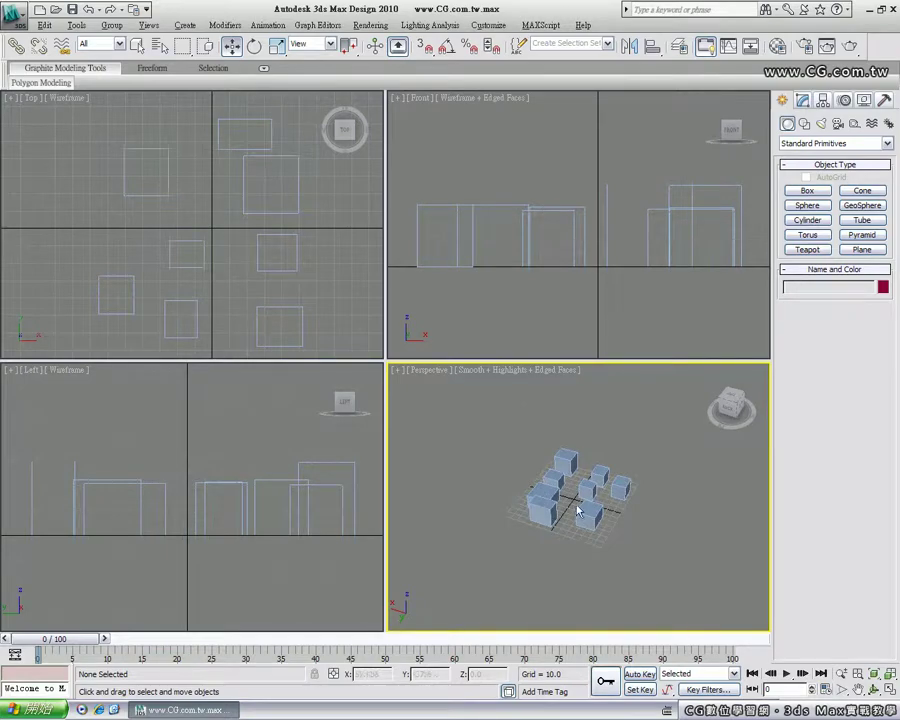
scroll(577, 511, "up", 3)
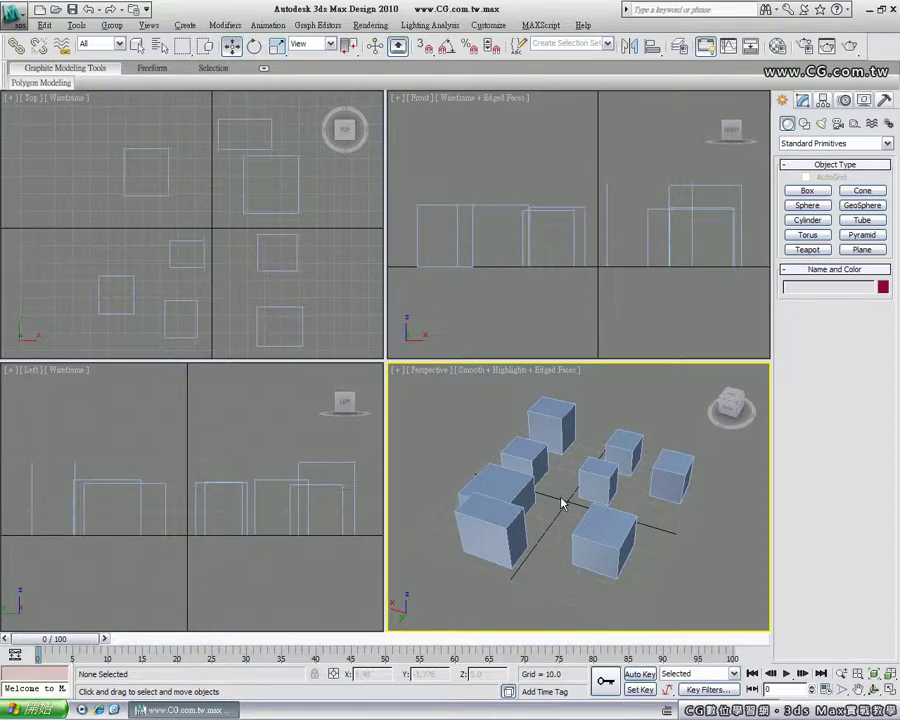
Pan and orbit the Perspective view to a lower, more frontal angle on the boxes
mouse_move(563, 504)
middle_mouse_down()
mouse_move(496, 482)
mouse_move(613, 488)
mouse_move(486, 422)
mouse_move(494, 500)
mouse_move(613, 502)
mouse_move(522, 444)
mouse_move(520, 532)
mouse_move(609, 508)
mouse_move(518, 510)
mouse_move(615, 540)
mouse_move(623, 498)
mouse_move(532, 482)
mouse_move(556, 474)
middle_mouse_up()
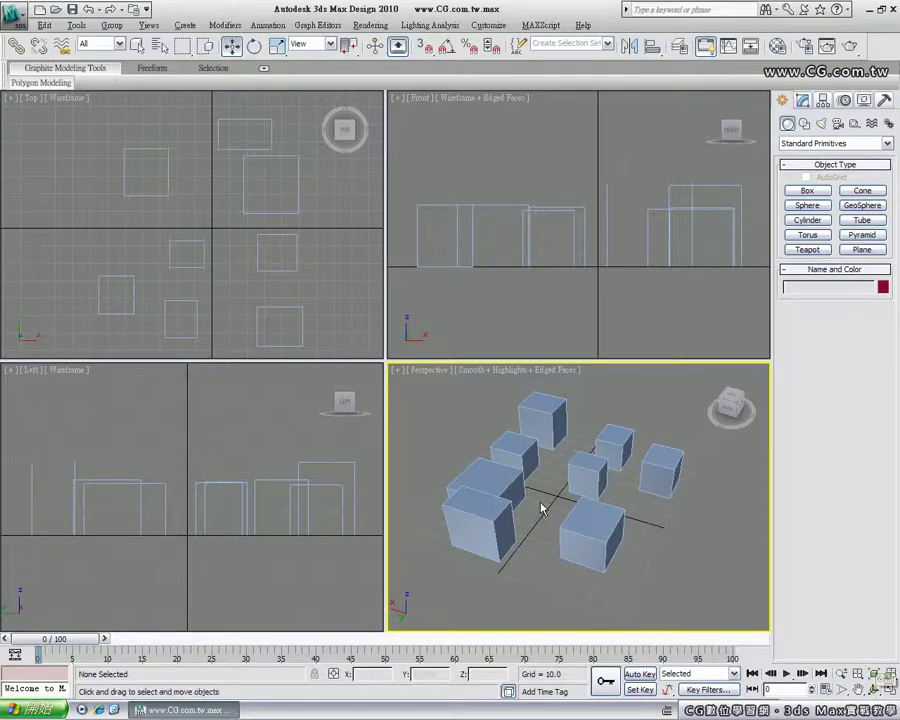
mouse_move(540, 494)
middle_mouse_down("alt")
mouse_move(737, 476)
mouse_move(568, 478)
mouse_move(575, 405)
mouse_move(599, 448)
mouse_move(709, 482)
mouse_move(765, 484)
mouse_move(498, 484)
mouse_move(503, 508)
mouse_move(528, 484)
middle_mouse_up("alt")
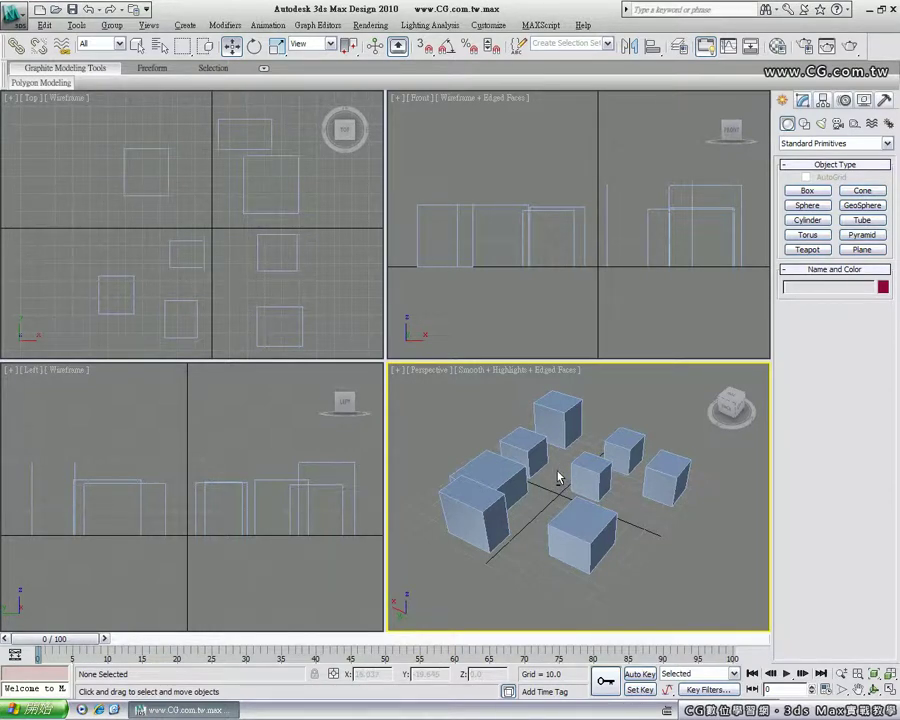
mouse_move(554, 474)
middle_mouse_down("alt")
mouse_move(481, 462)
mouse_move(468, 420)
mouse_move(474, 392)
mouse_move(496, 492)
mouse_move(575, 510)
mouse_move(641, 482)
mouse_move(639, 432)
mouse_move(520, 436)
mouse_move(526, 478)
mouse_move(552, 484)
mouse_move(572, 474)
mouse_move(548, 468)
mouse_move(560, 466)
middle_mouse_up("alt")
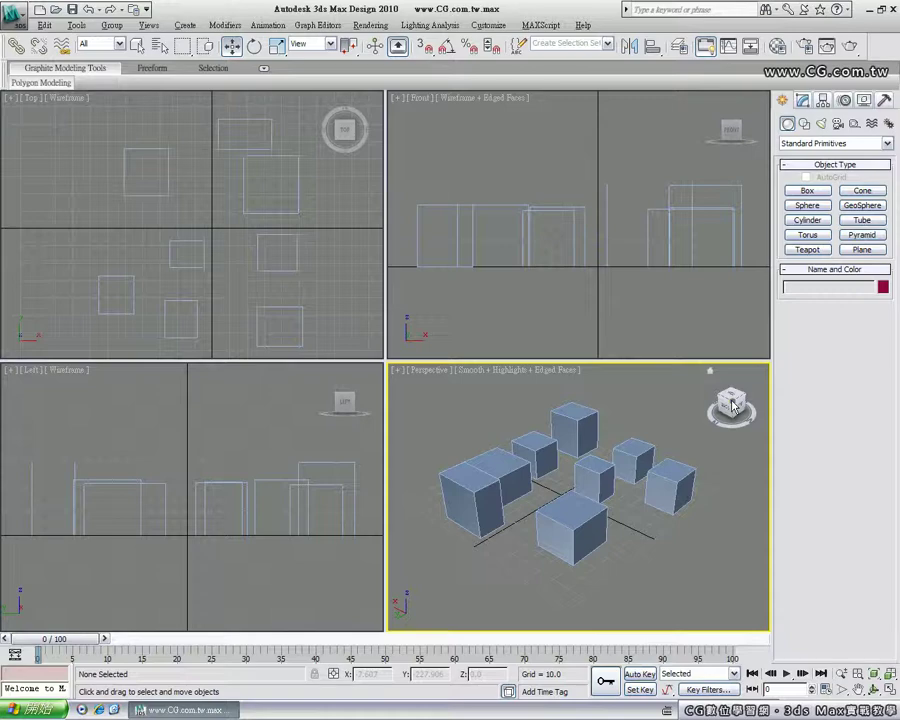
right_click(734, 404)
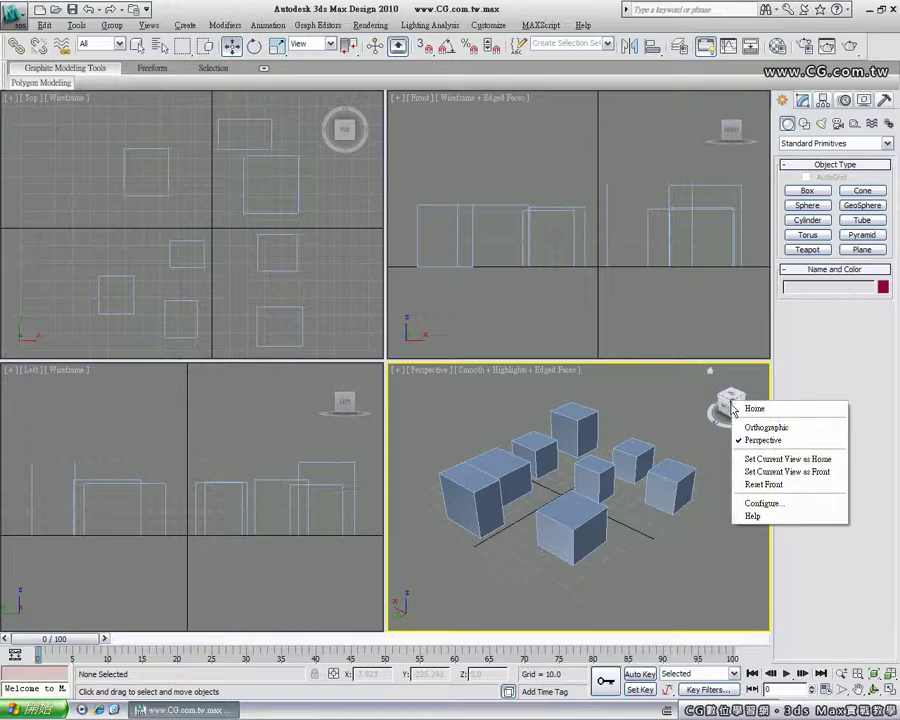
left_click(762, 505)
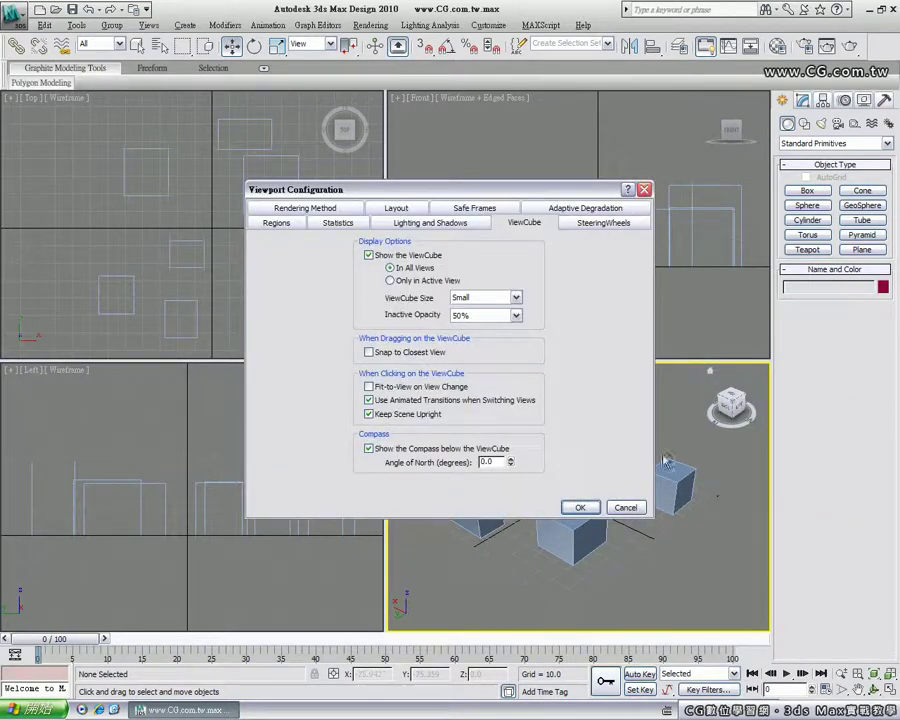
left_click(381, 257)
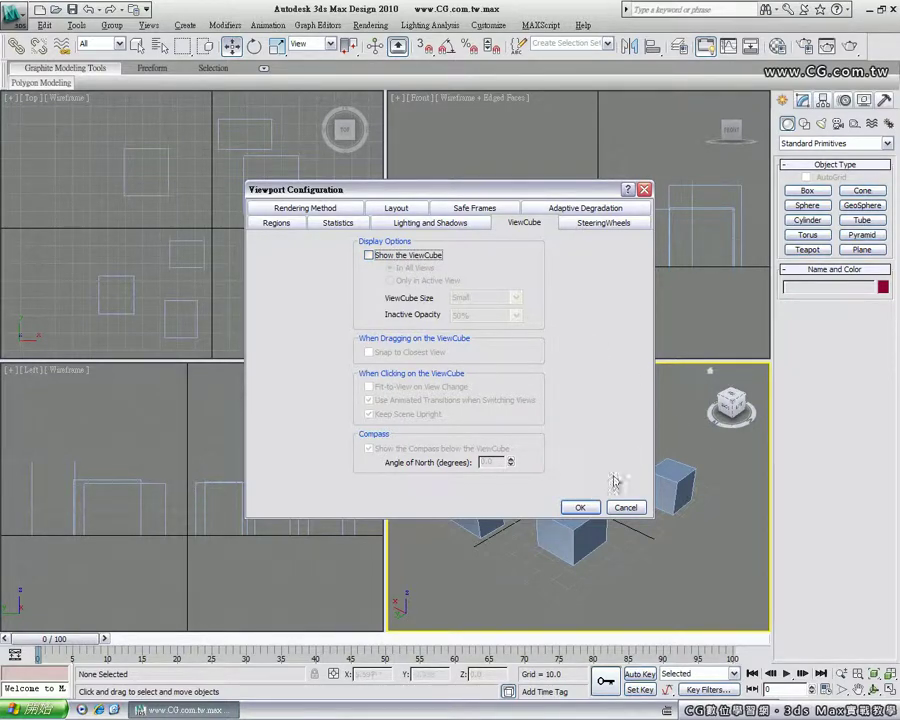
left_click(580, 507)
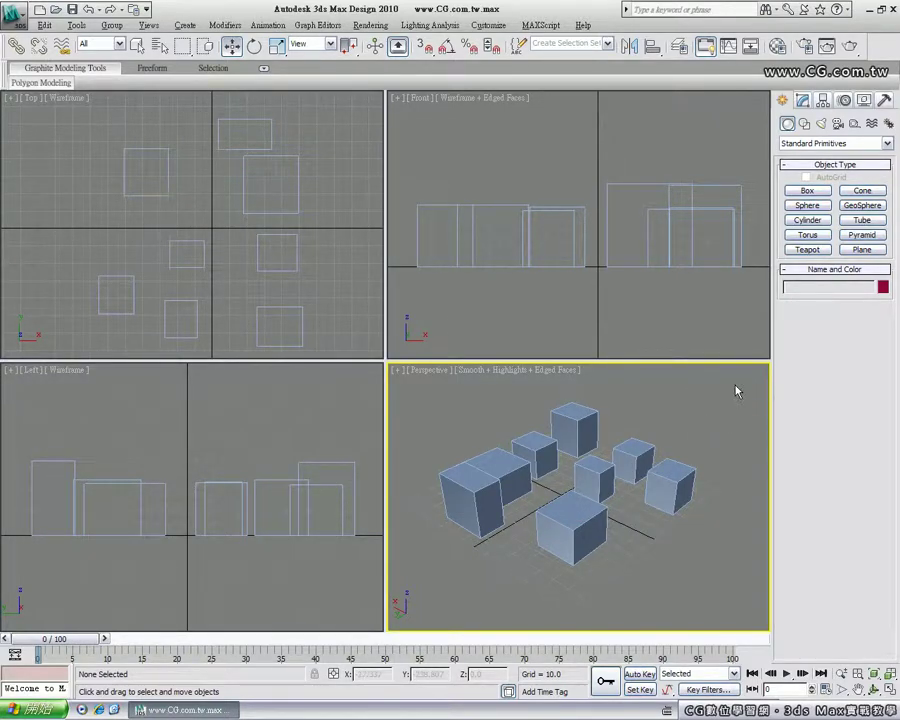
left_click(399, 372)
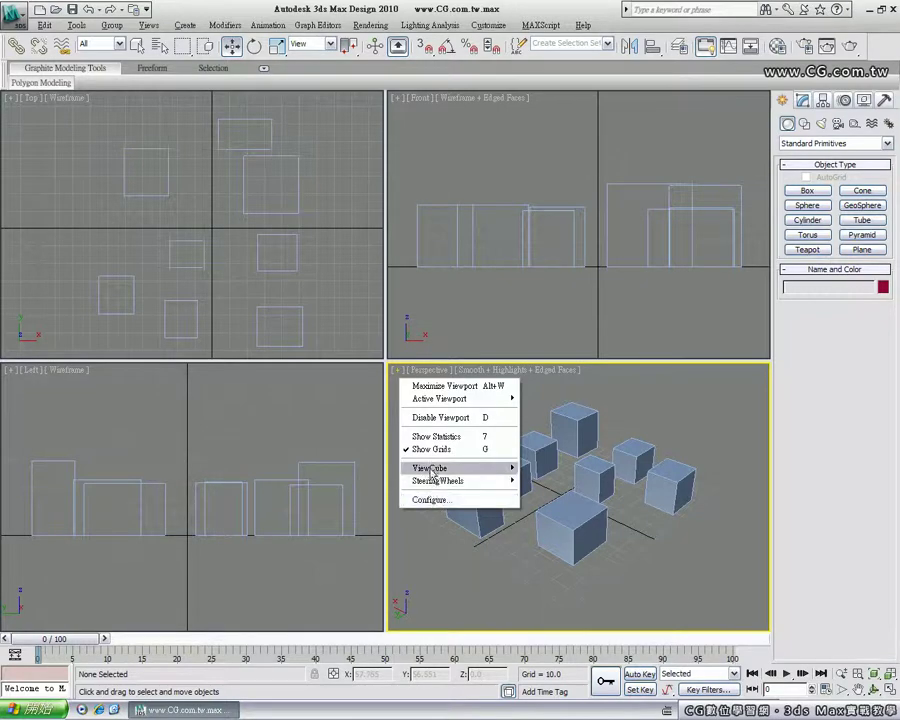
mouse_move(431, 468)
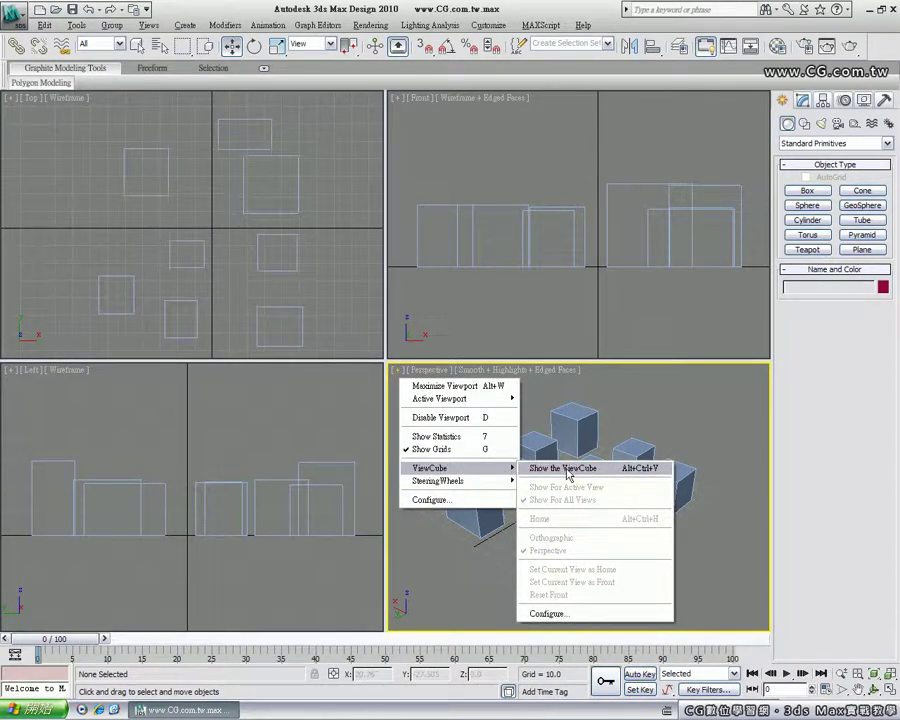
left_click(615, 470)
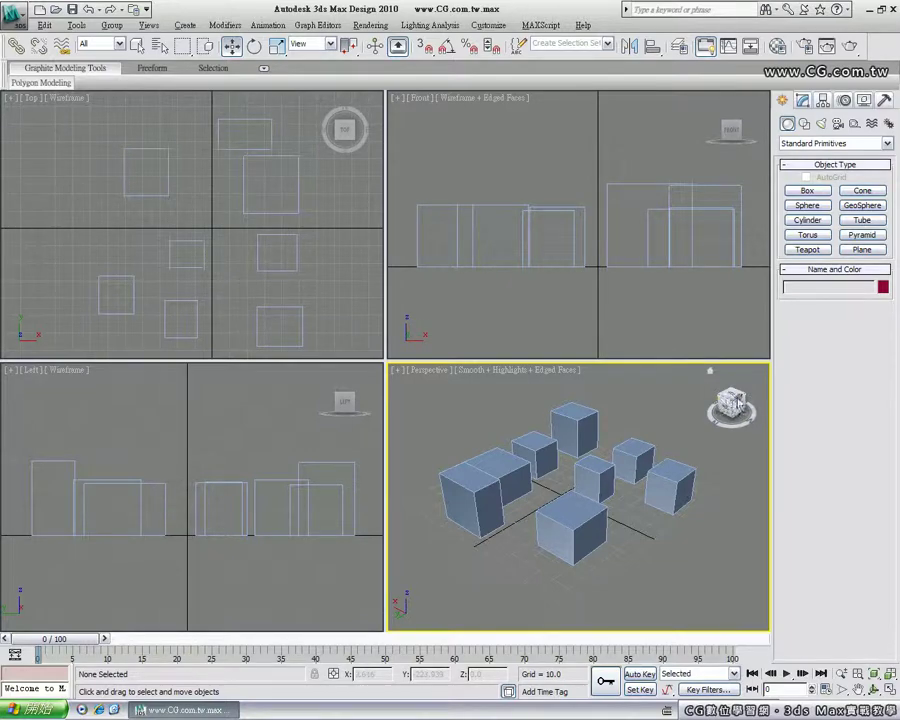
Turn the ViewCube off through its own configuration, then show it again in all viewports
right_click(726, 401)
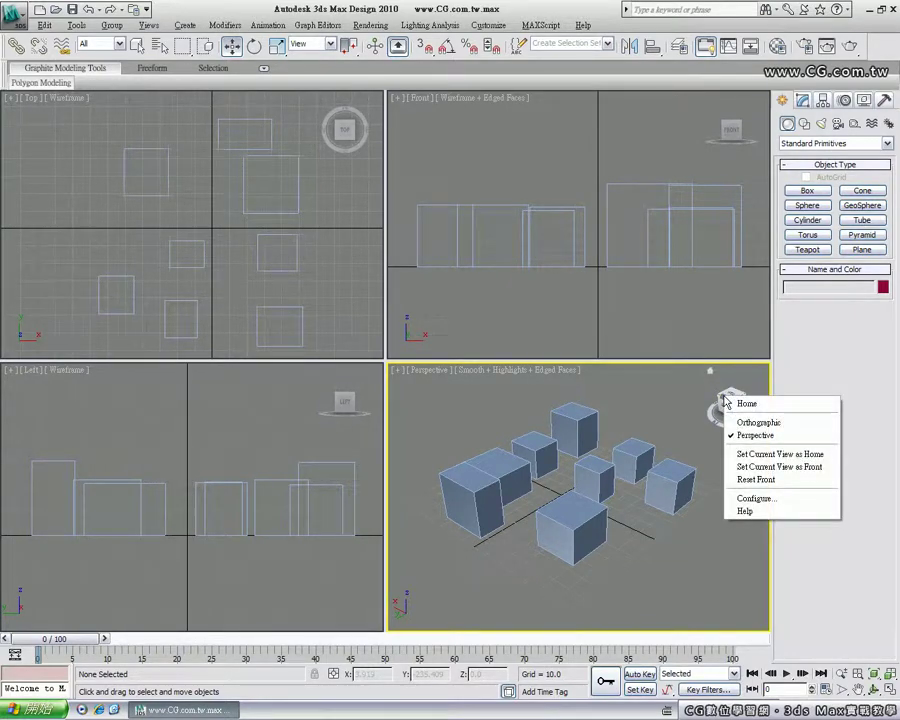
left_click(745, 498)
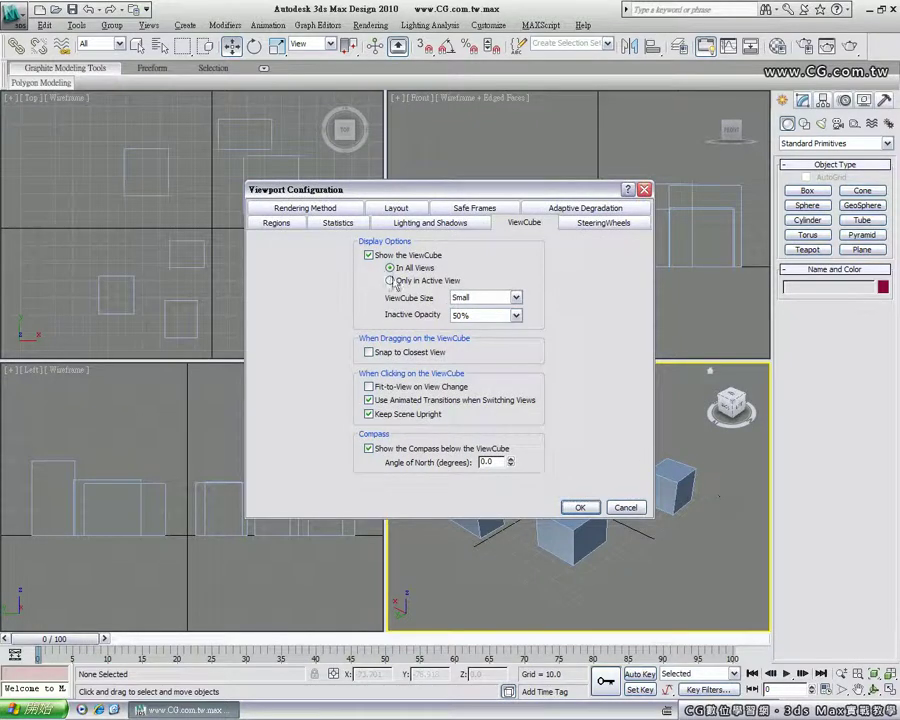
left_click(368, 255)
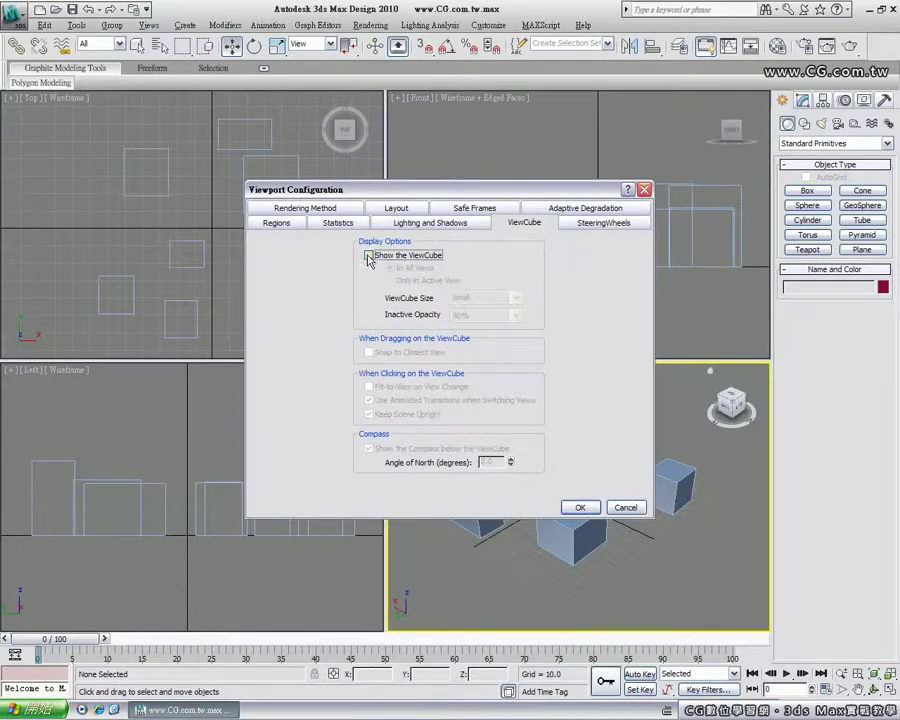
left_click(582, 508)
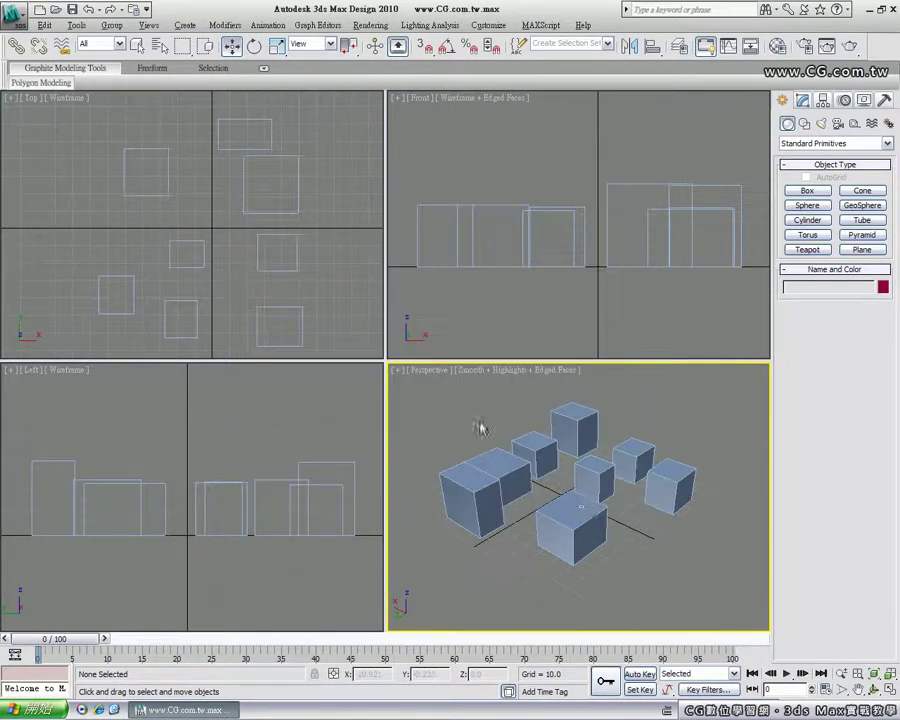
left_click(397, 372)
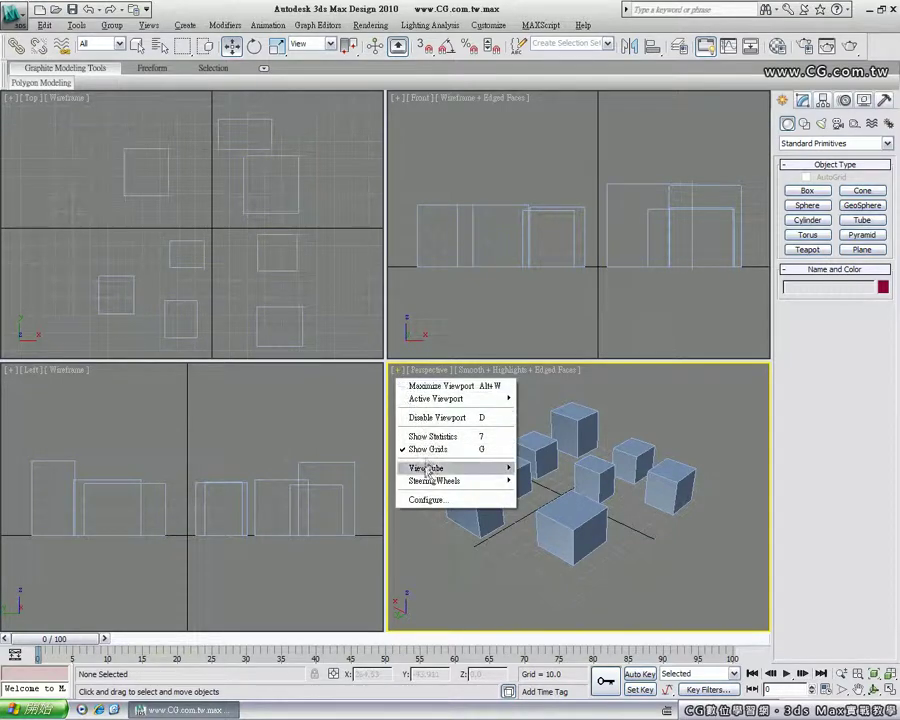
mouse_move(440, 468)
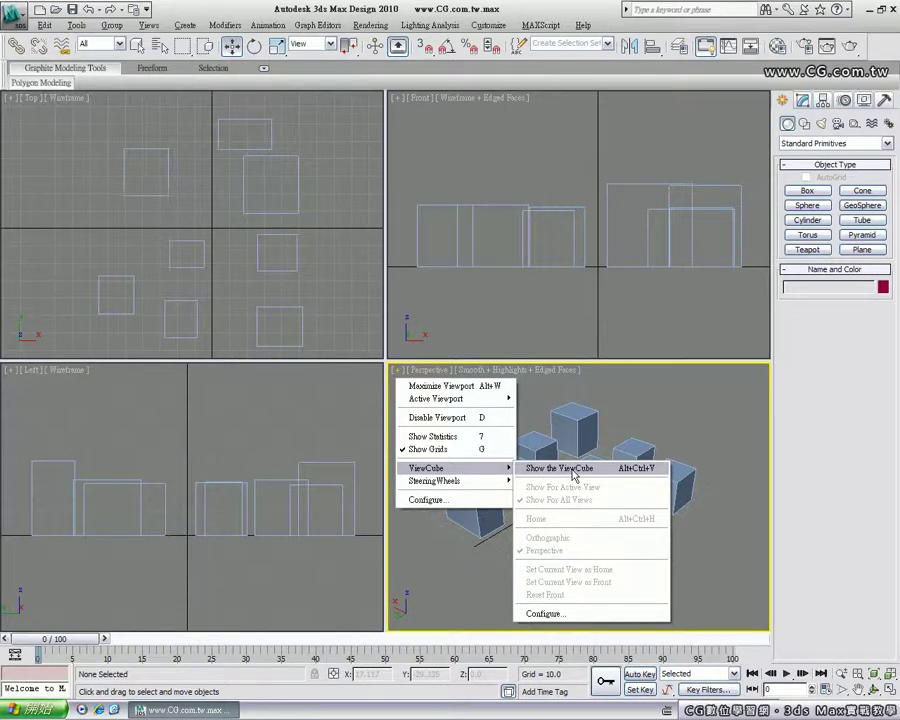
left_click(573, 475)
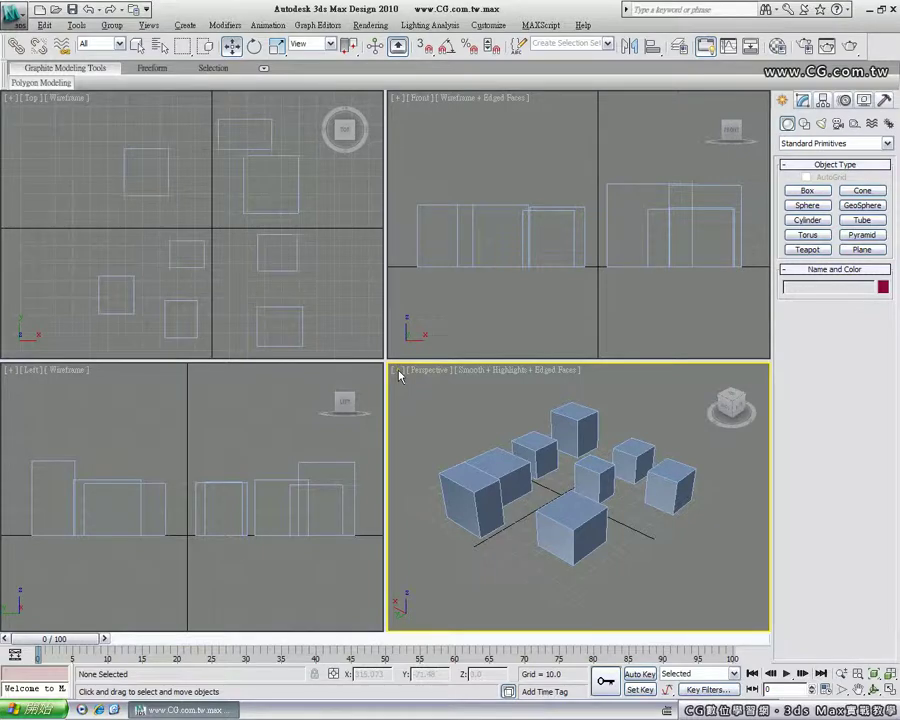
Uncheck Show the ViewCube in Viewport Configuration's ViewCube settings and confirm with OK
left_click(398, 372)
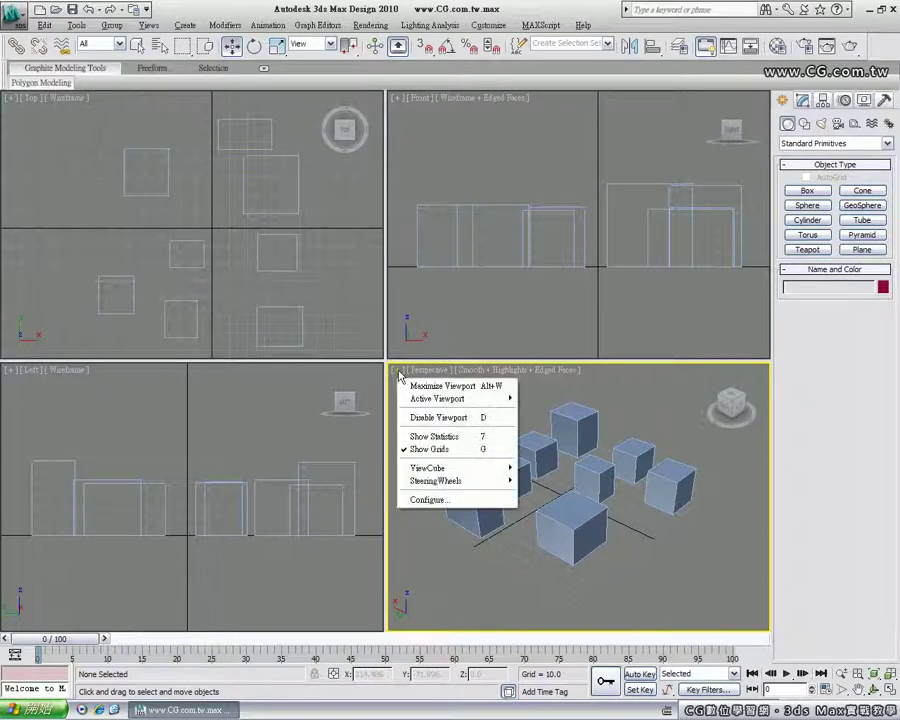
left_click(416, 500)
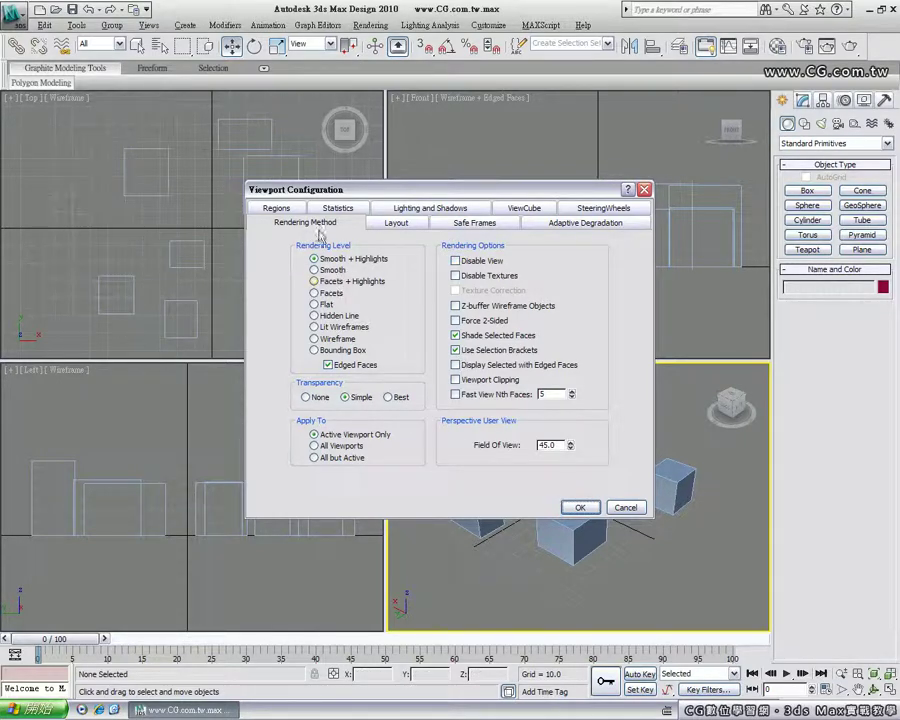
left_click(514, 210)
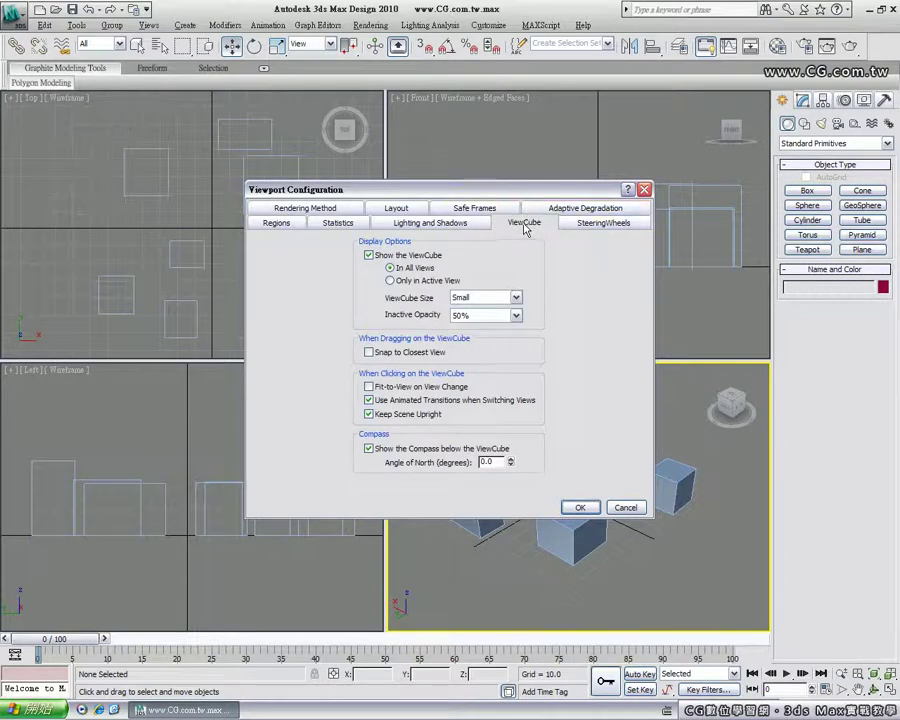
left_click(368, 255)
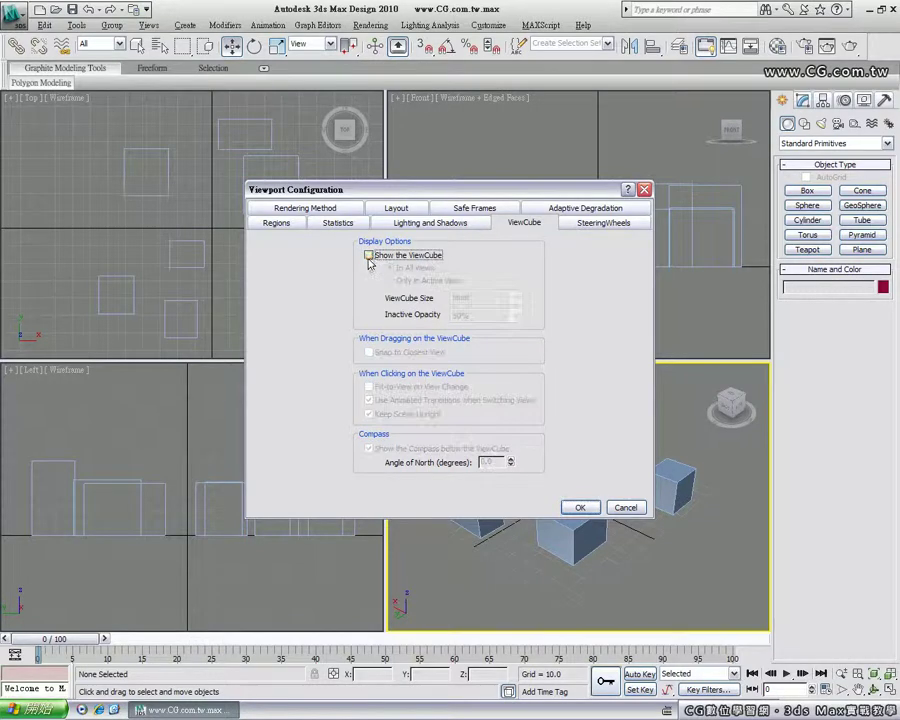
left_click(578, 507)
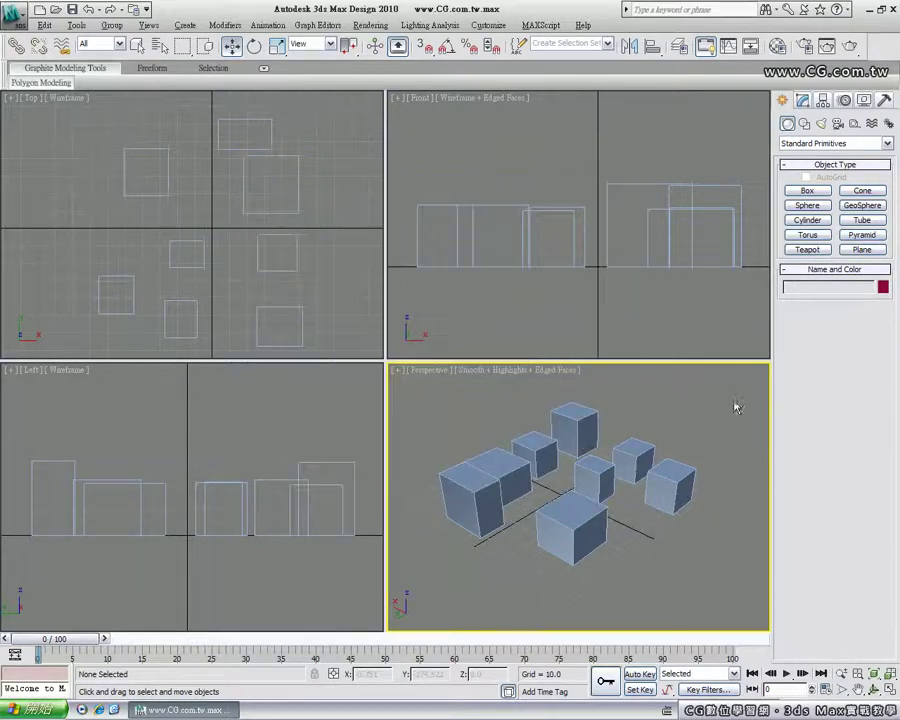